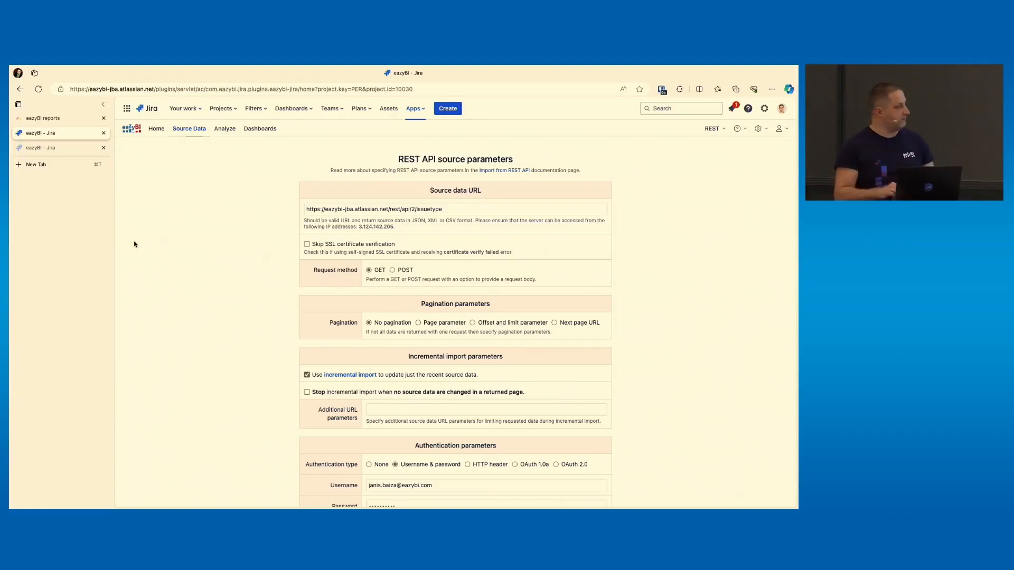
# Review the REST API source URL, pagination, incremental import and authentication settings of the eazyBI source
pyautogui.scroll(-3, 349, 336)
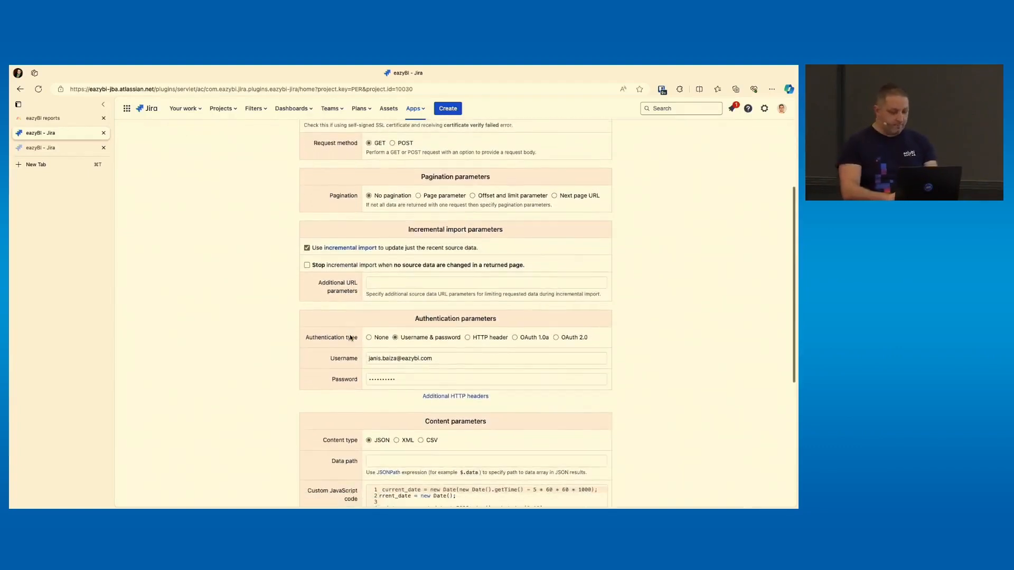
pyautogui.scroll(3, 350, 338)
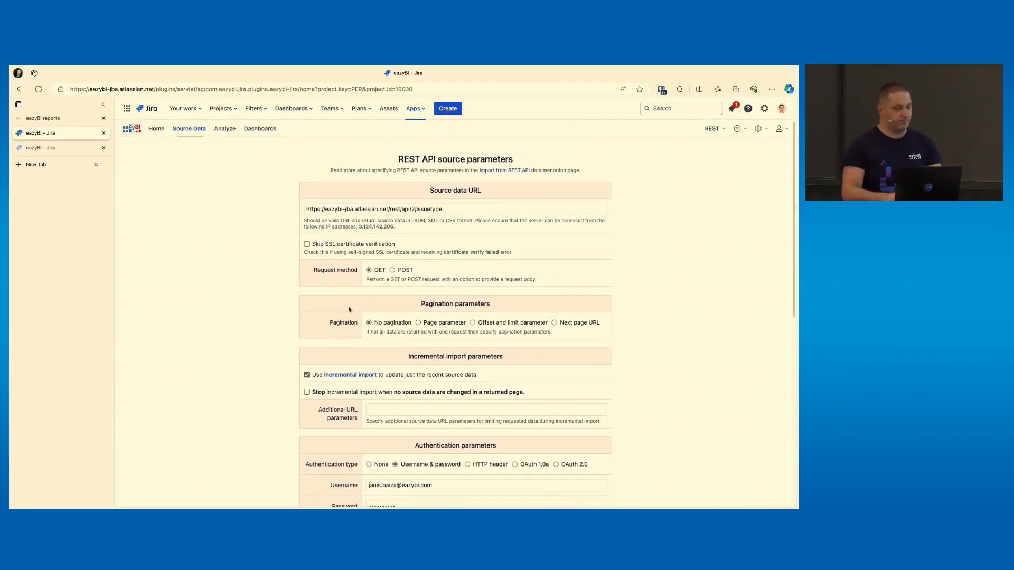
pyautogui.click(366, 207)
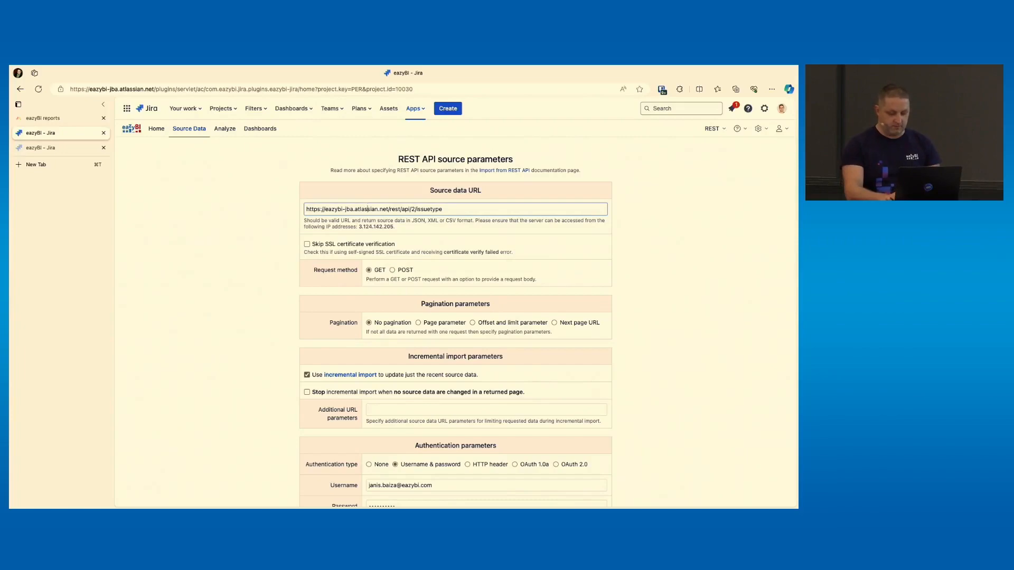
pyautogui.press('super+plus')
pyautogui.press('super+plus')
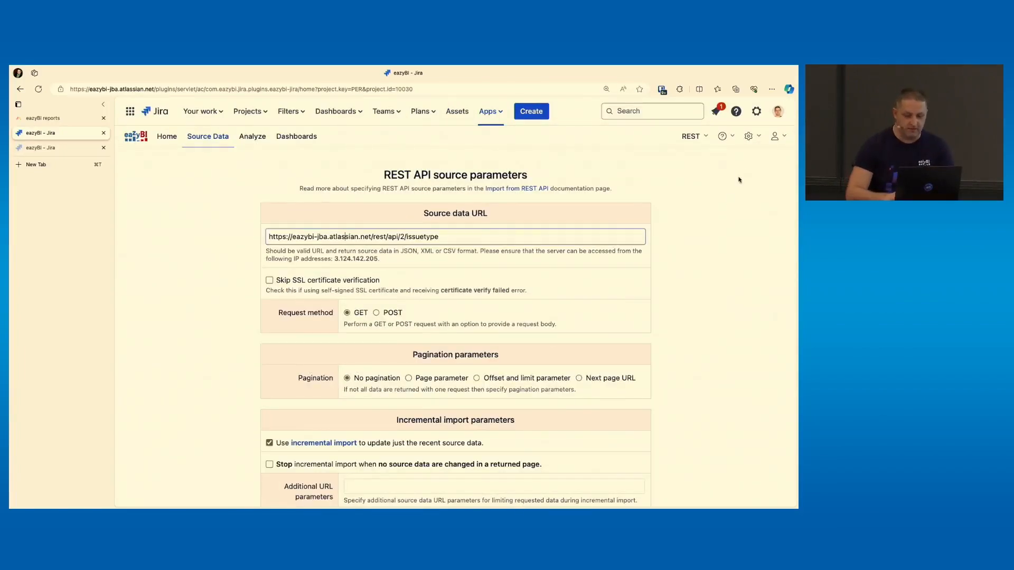
pyautogui.scroll(-5, 730, 199)
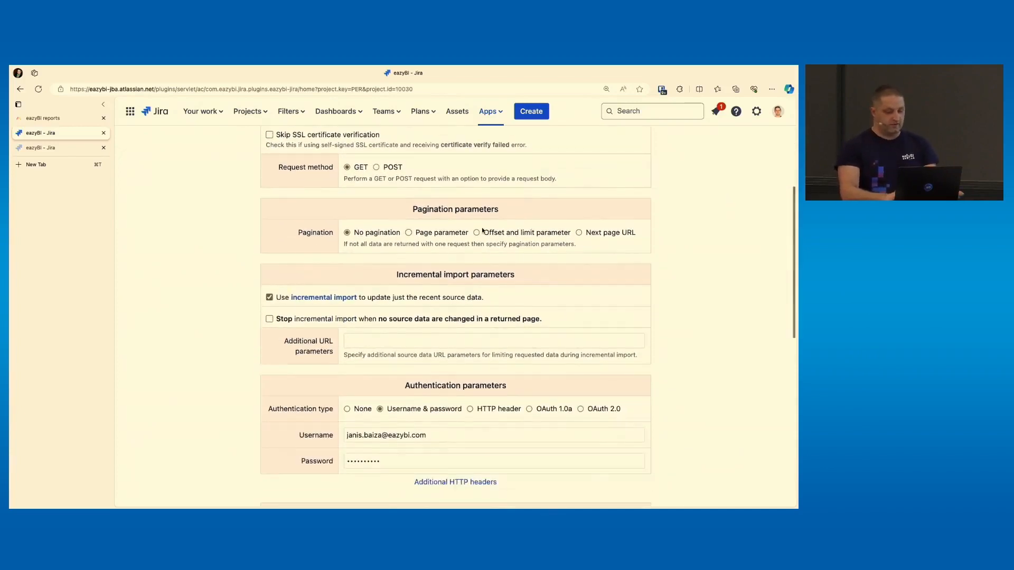
pyautogui.scroll(-1, 482, 230)
pyautogui.doubleClick(397, 410)
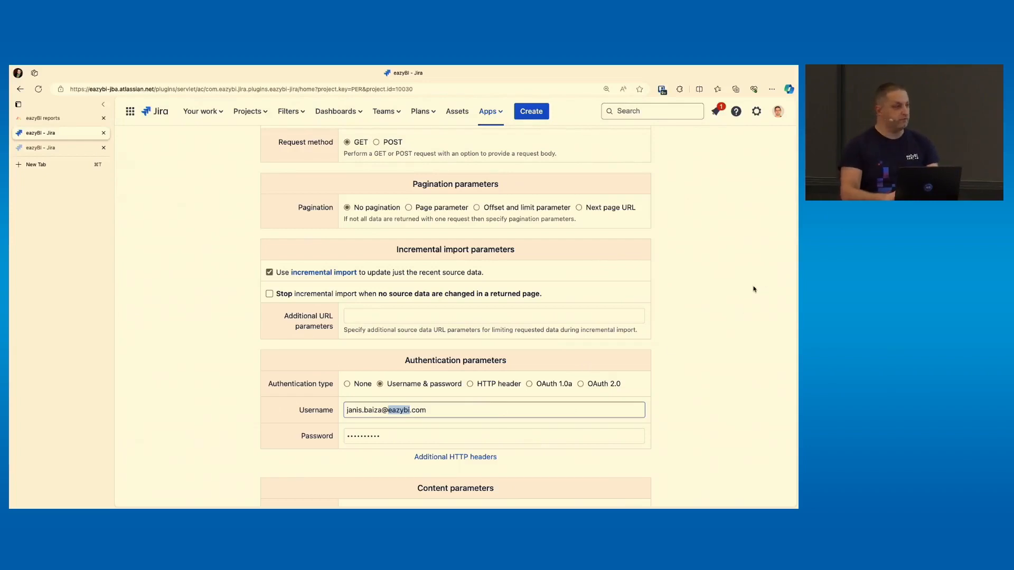
# Open the Atlassian account's security page to show where API tokens are created and managed, then close that tab
pyautogui.click(778, 117)
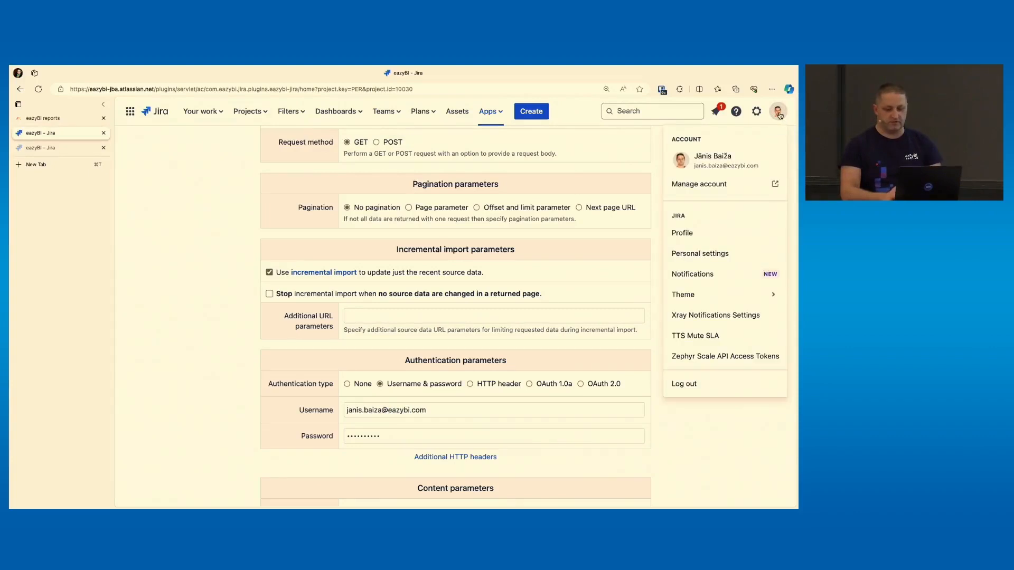
pyautogui.click(703, 184)
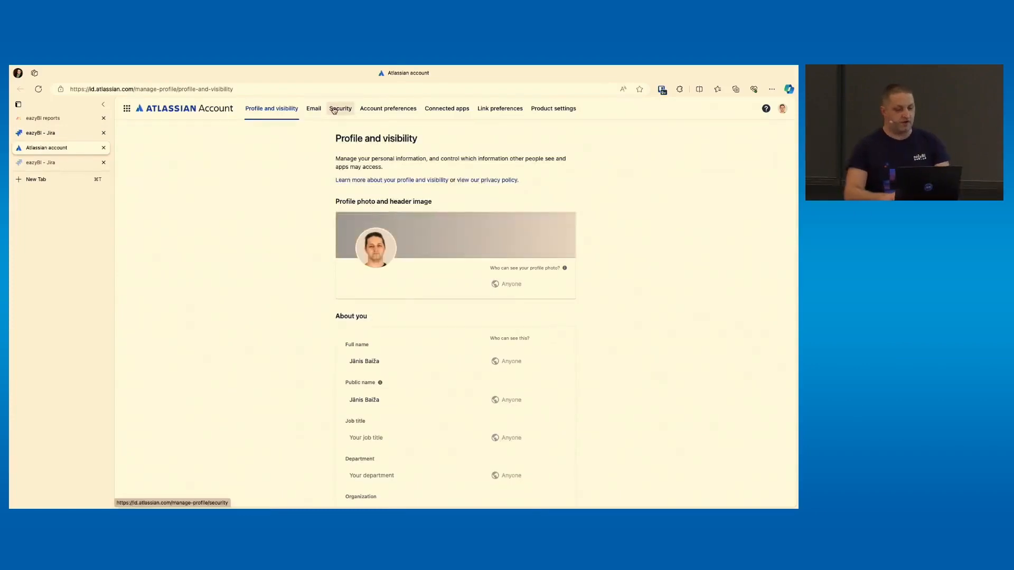
pyautogui.click(333, 109)
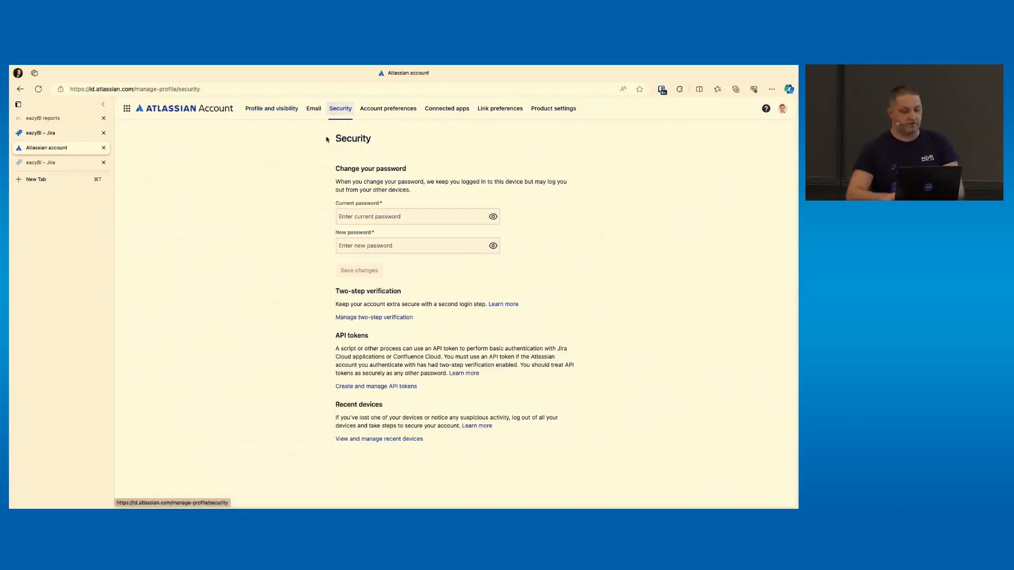
pyautogui.click(358, 388)
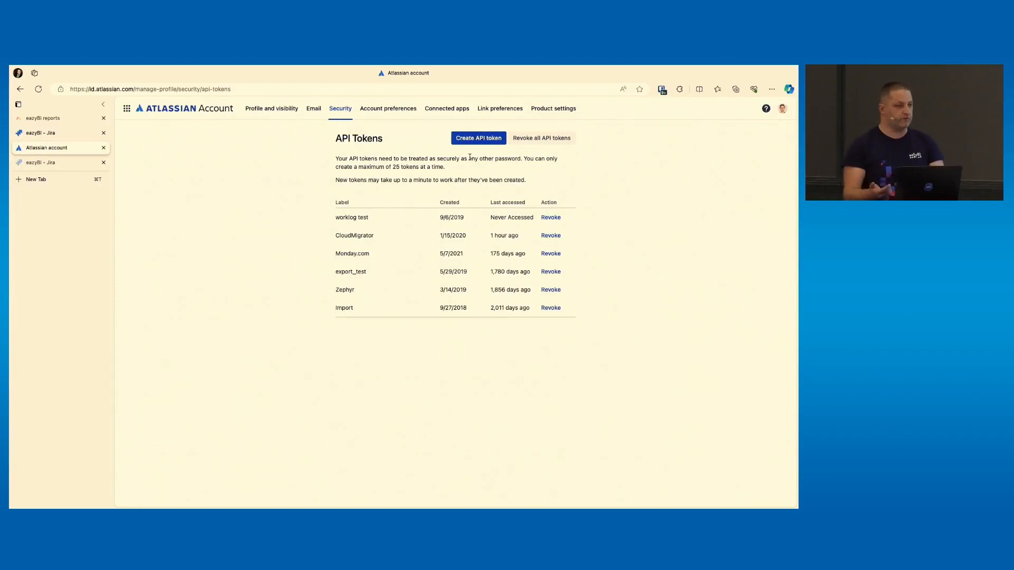
pyautogui.press('super+w')
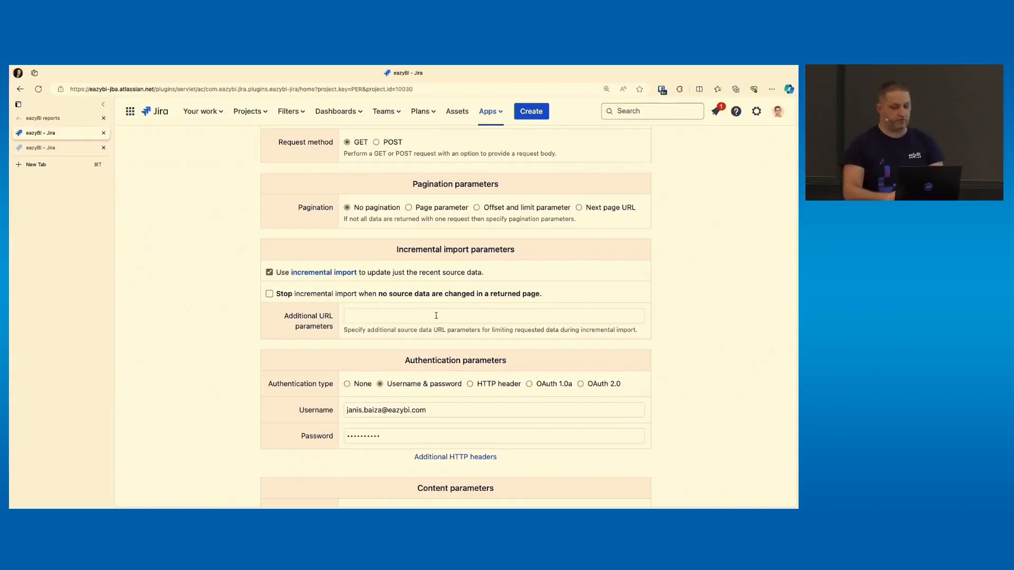
# Examine the custom JavaScript code that defines current_date, highlighting the active current_date line
pyautogui.click(348, 432)
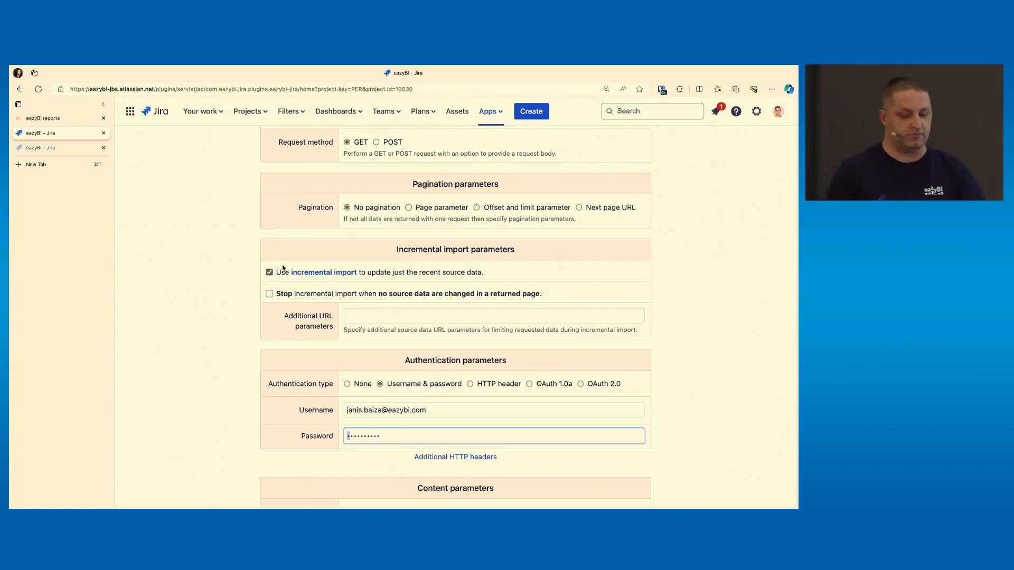
pyautogui.scroll(-1, 272, 275)
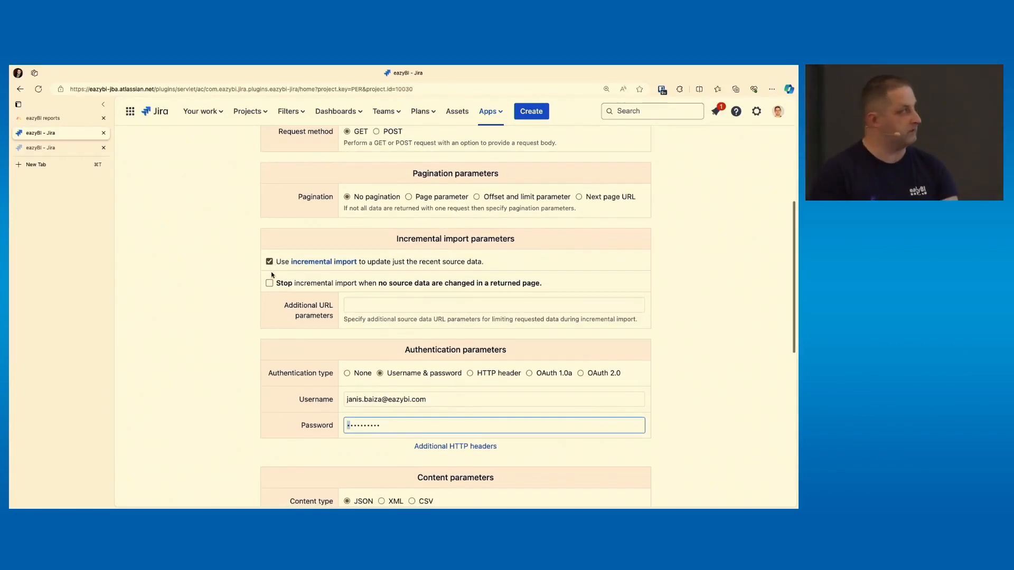
pyautogui.scroll(-2, 307, 269)
pyautogui.scroll(-10, 308, 269)
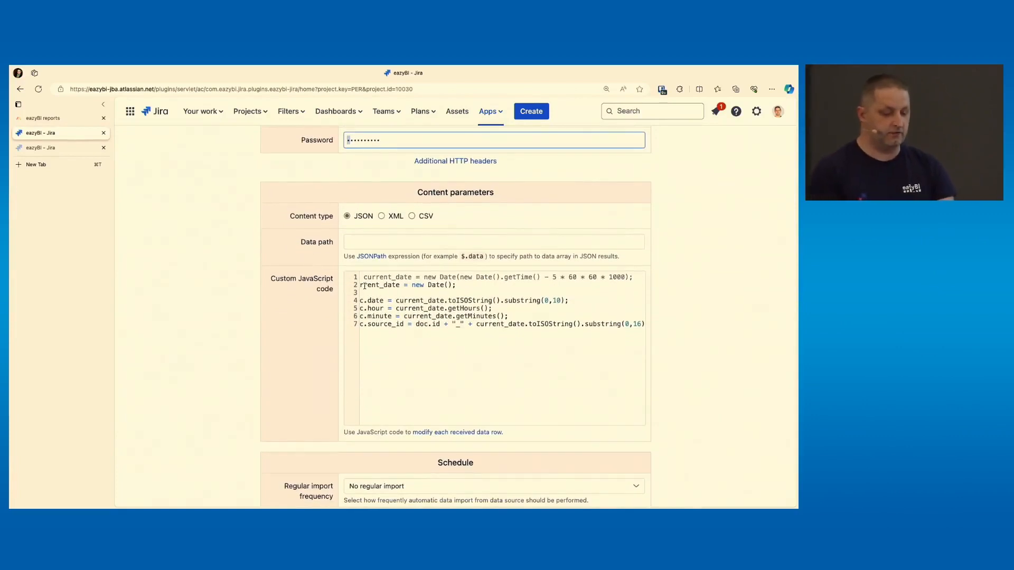
pyautogui.moveTo(363, 285); pyautogui.dragTo(390, 286)
pyautogui.hscroll(-1, 390, 287)
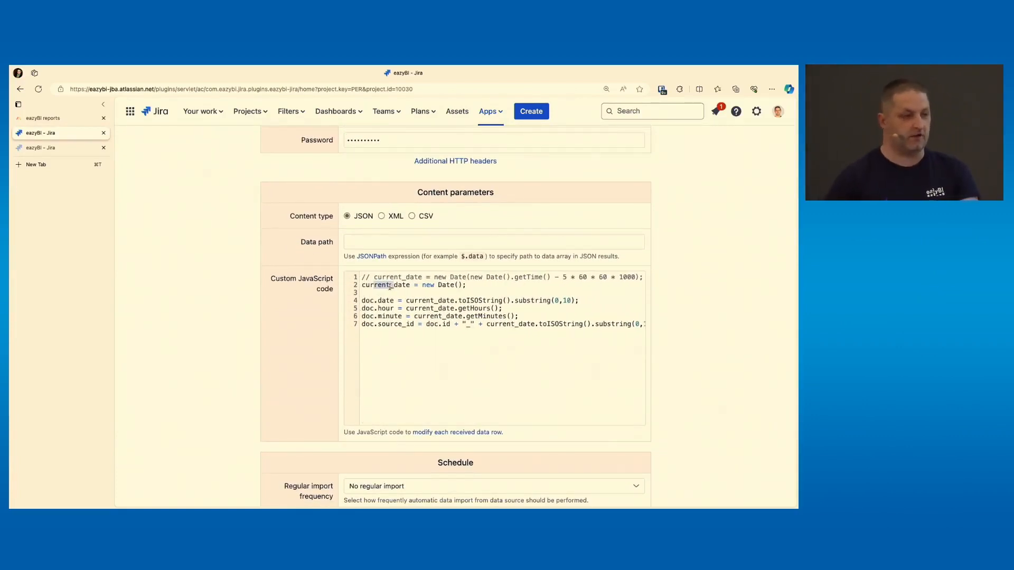
pyautogui.doubleClick(386, 287)
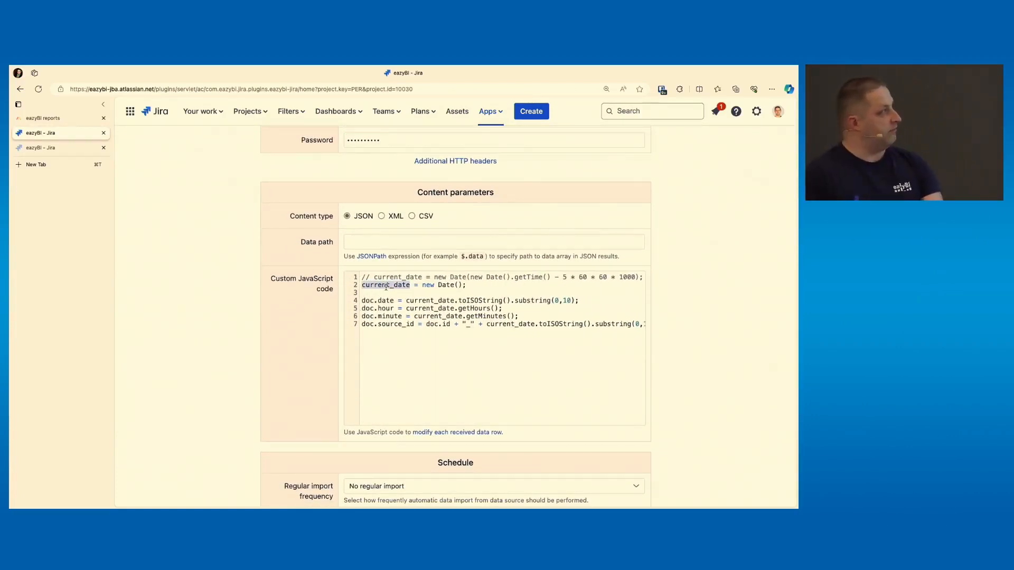
pyautogui.hotkey('shift', 'End')
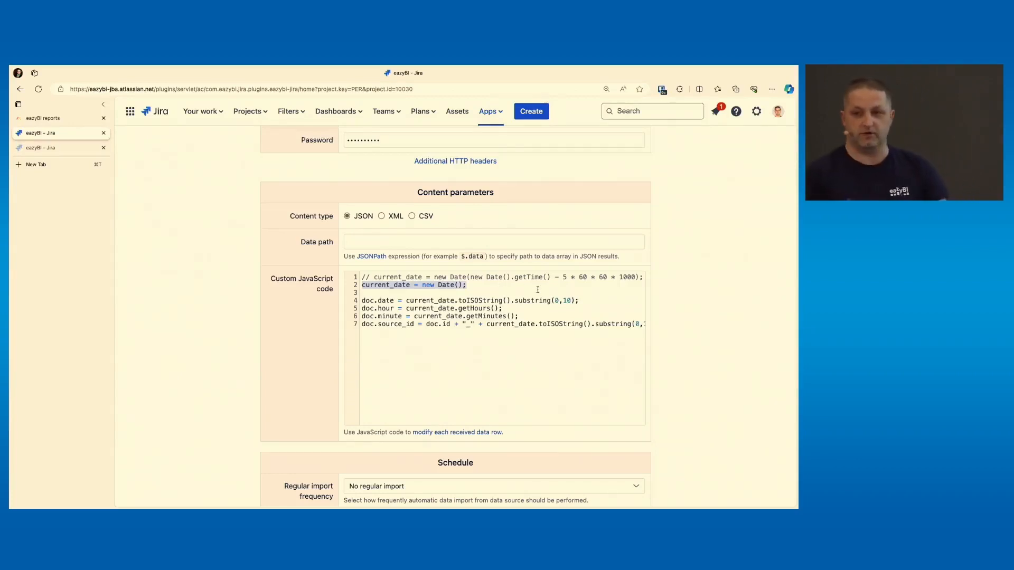
pyautogui.click(567, 277)
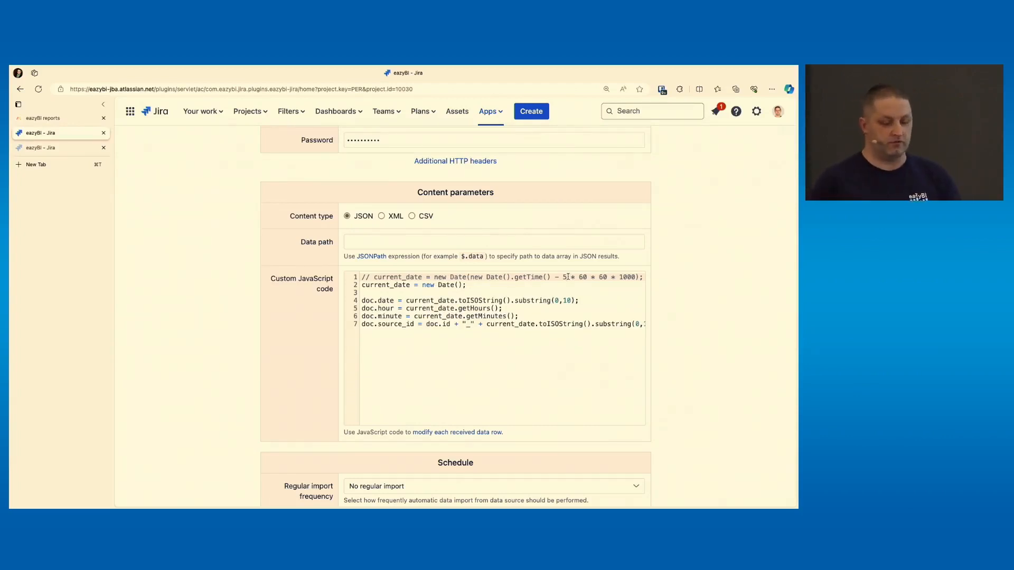
# Walk through the doc.date, doc.hour, doc.minute and doc.source_id lines of the custom JavaScript code
pyautogui.click(477, 302)
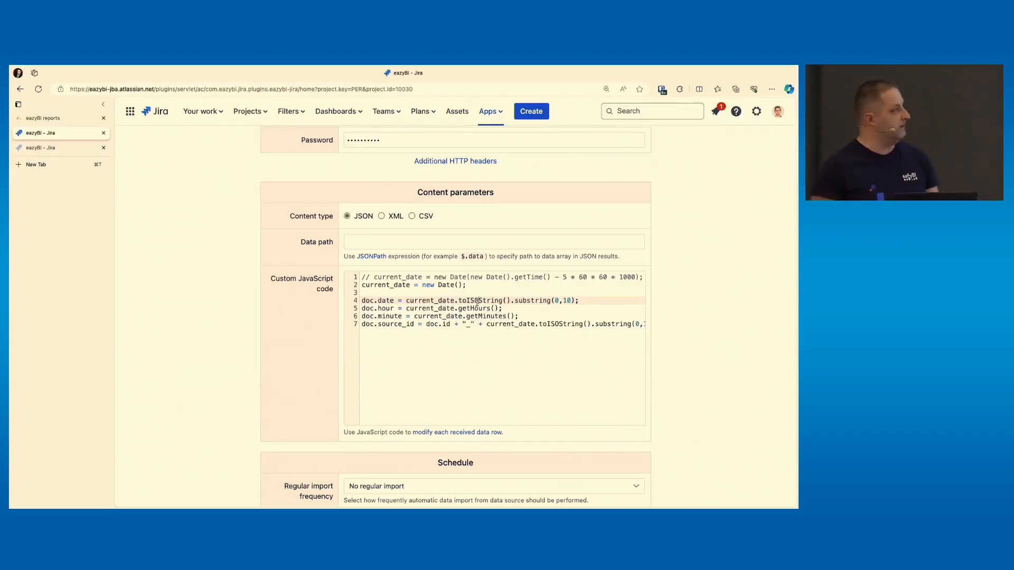
pyautogui.click(479, 308)
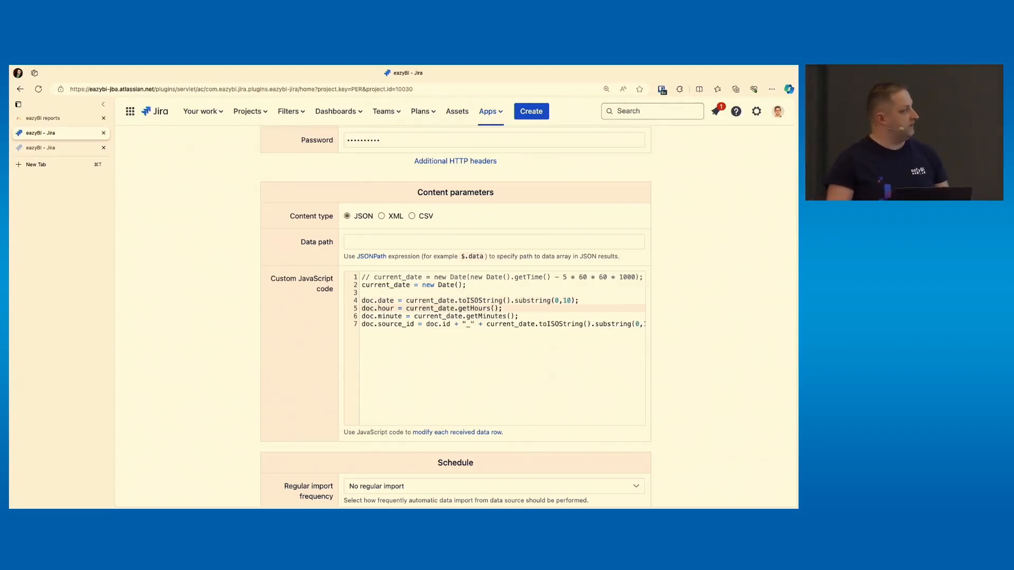
pyautogui.press('Down')
pyautogui.press('Down')
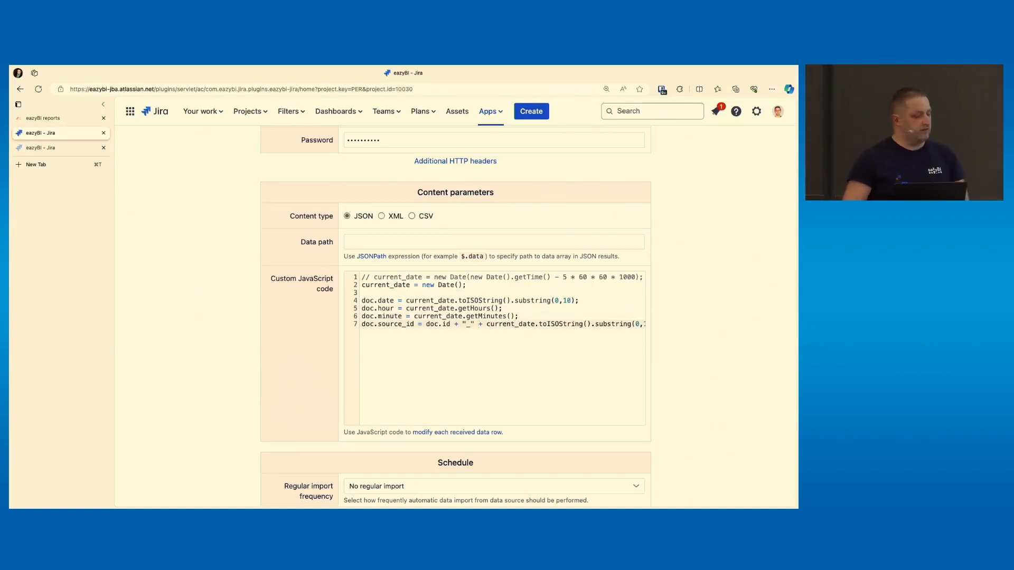
pyautogui.press('super+shift+Left')
pyautogui.press('super+Left')
pyautogui.press('super+shift+Right')
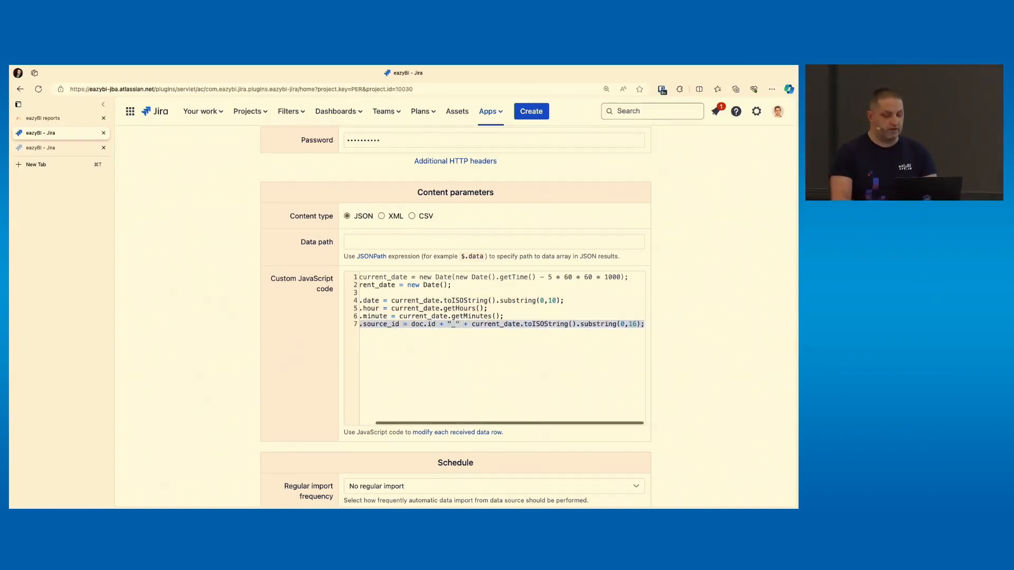
pyautogui.hscroll(-1, 479, 308)
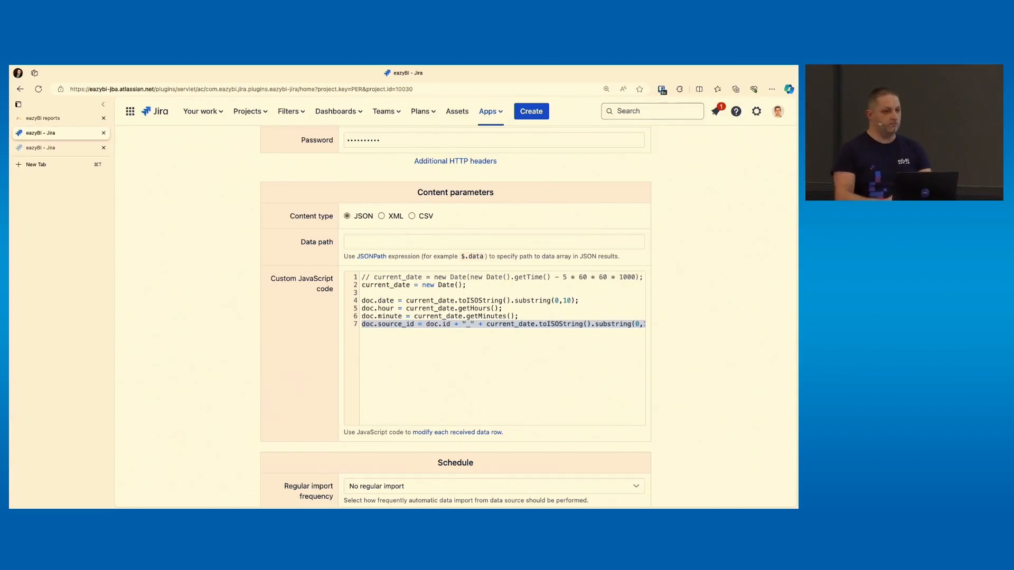
# Highlight the doc.id part and the timestamp substring part of the source_id expression
pyautogui.click(427, 323)
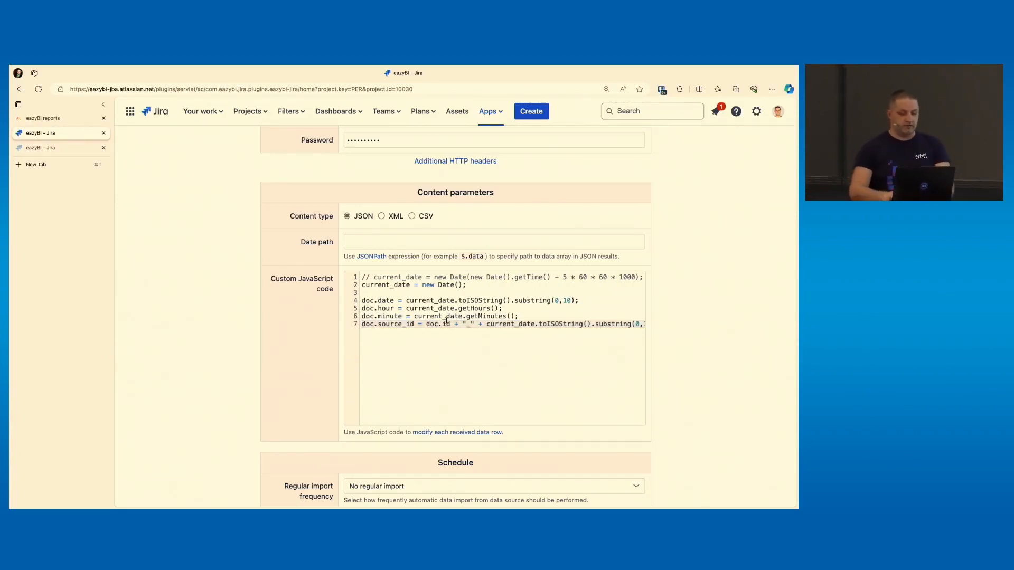
pyautogui.hotkey('alt', 'shift', 'Right')
pyautogui.hotkey('alt', 'shift', 'Right')
pyautogui.hotkey('alt', 'shift', 'Right')
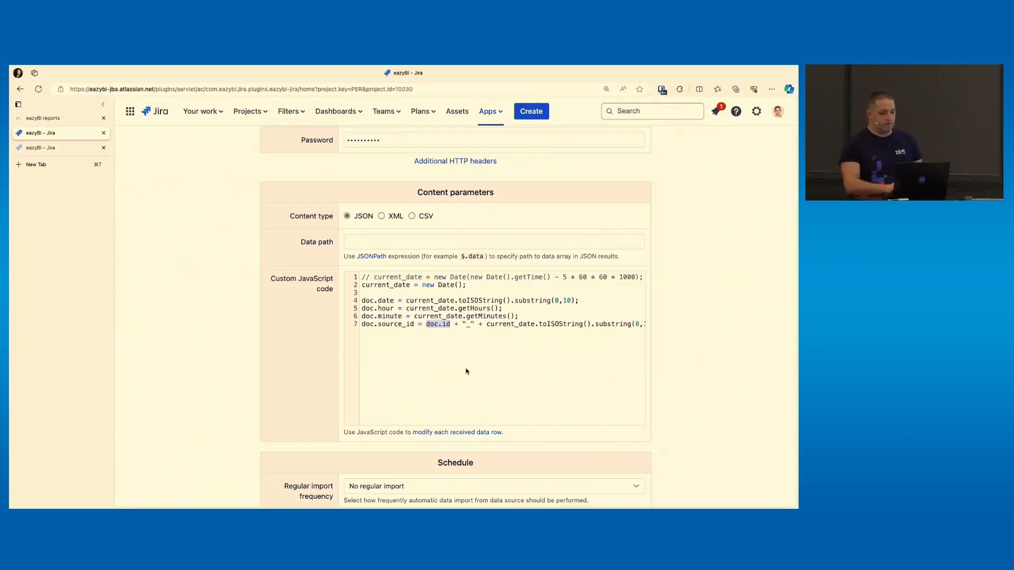
pyautogui.hscroll(2, 467, 371)
pyautogui.click(472, 325)
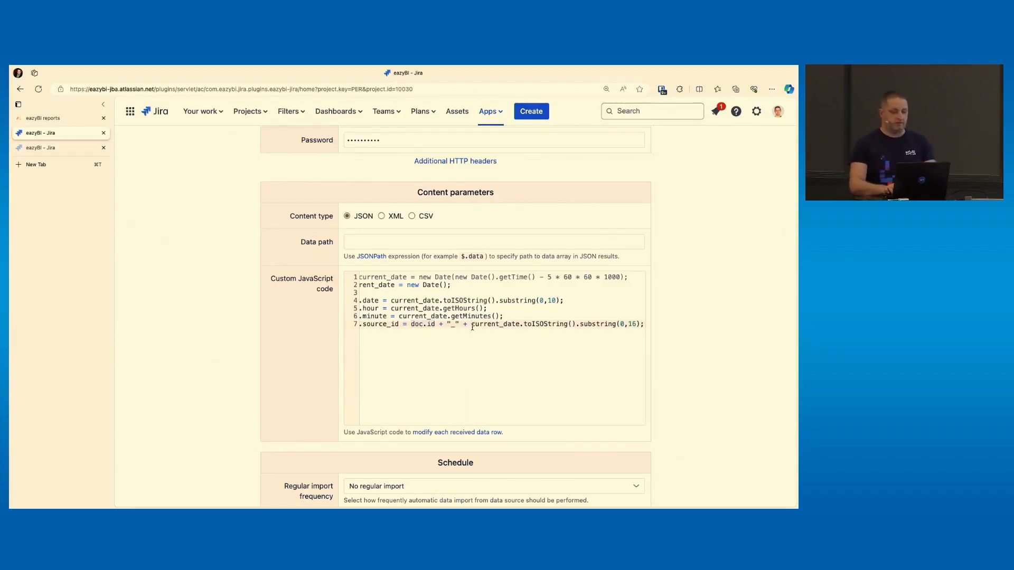
pyautogui.hotkey('shift', 'End')
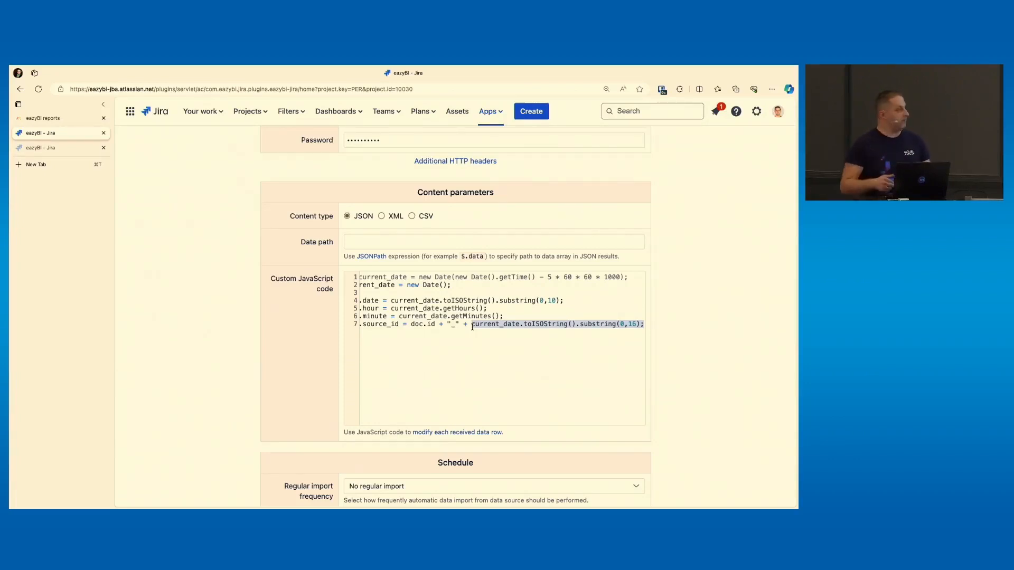
# Continue to the column mapping and inspect the advanced options of the source_id column
pyautogui.scroll(-3, 472, 327)
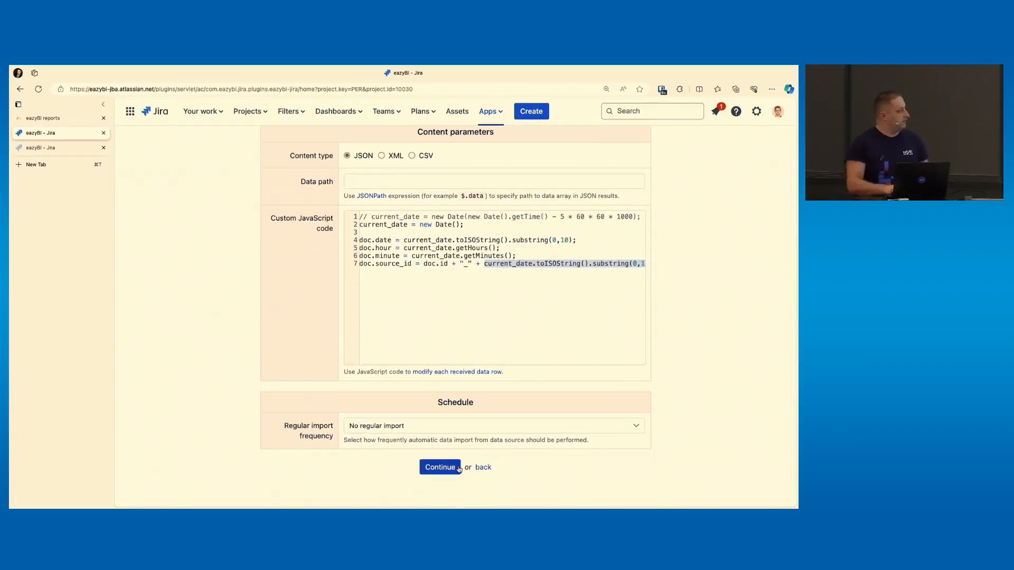
pyautogui.click(457, 467)
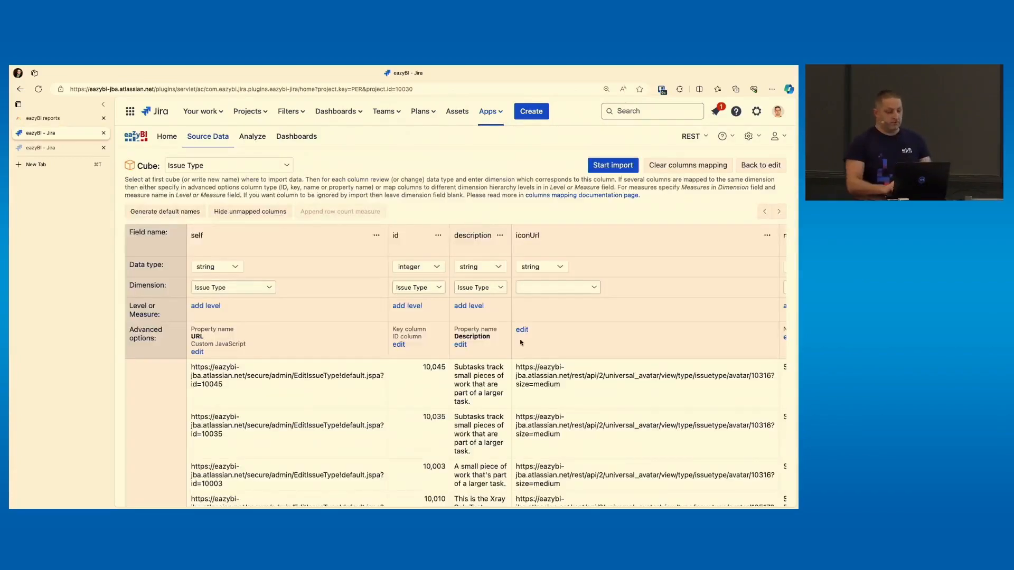
pyautogui.hscroll(5, 520, 343)
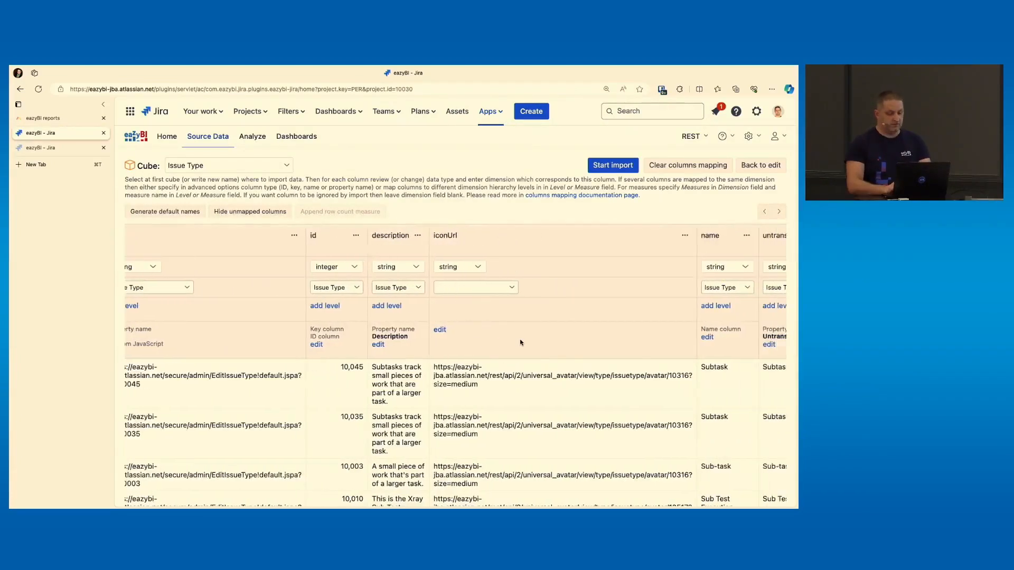
pyautogui.hscroll(10, 520, 342)
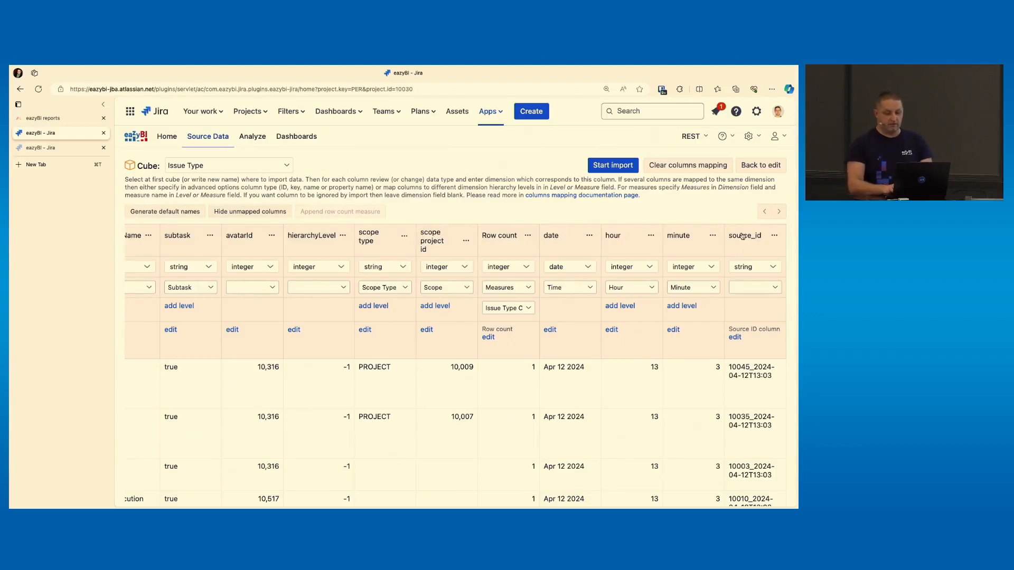
pyautogui.click(734, 337)
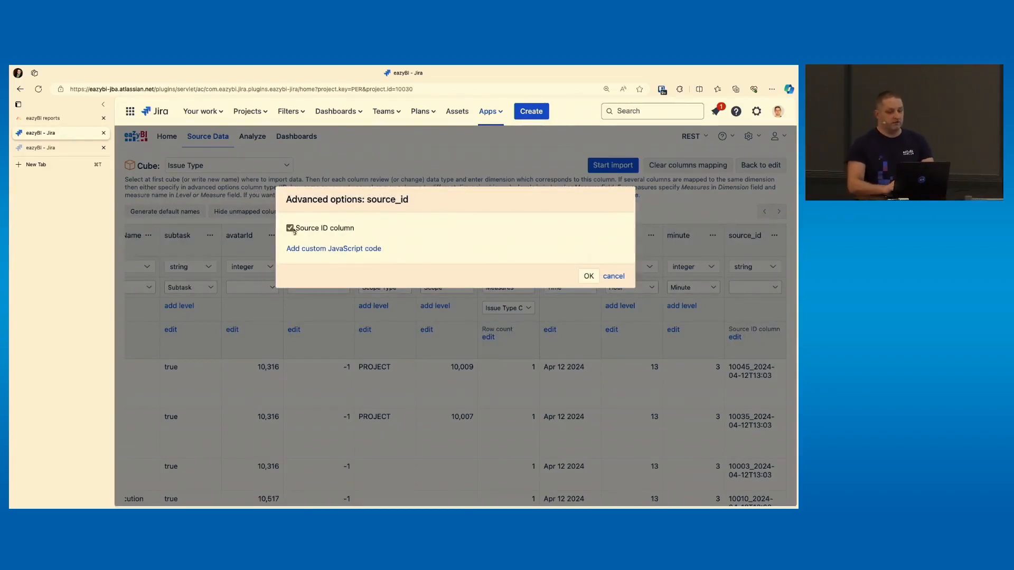
pyautogui.press('Escape')
# Return to the source applications list, import the older Issue Type REST API source, and switch to the report tab
pyautogui.click(216, 143)
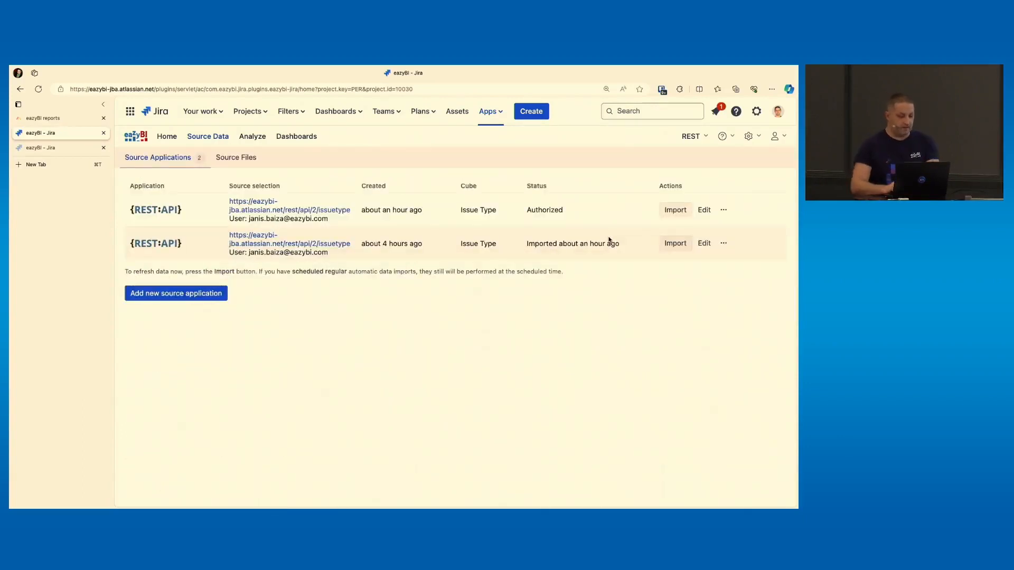
pyautogui.click(675, 243)
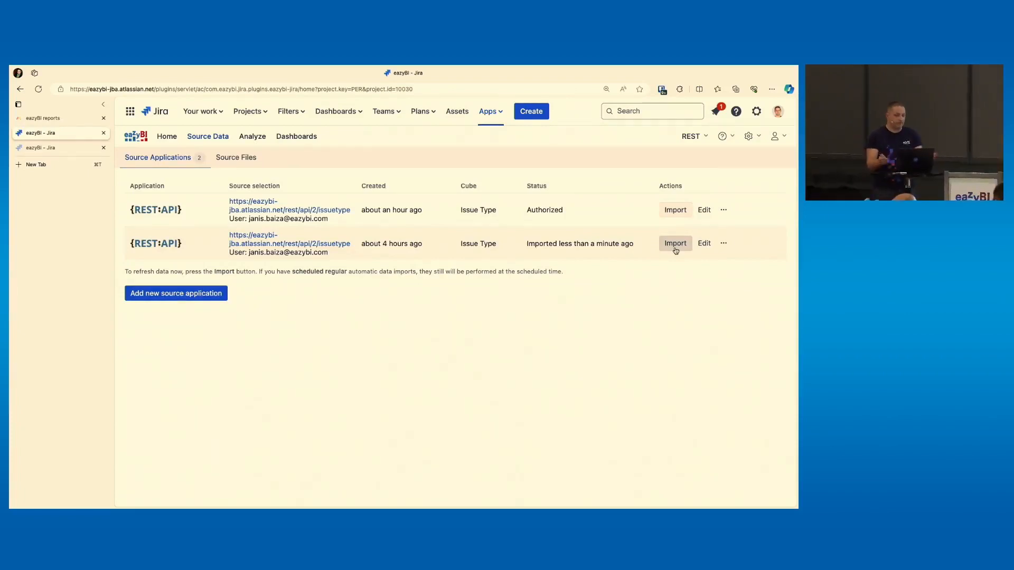
pyautogui.hotkey('ctrl', 'Tab')
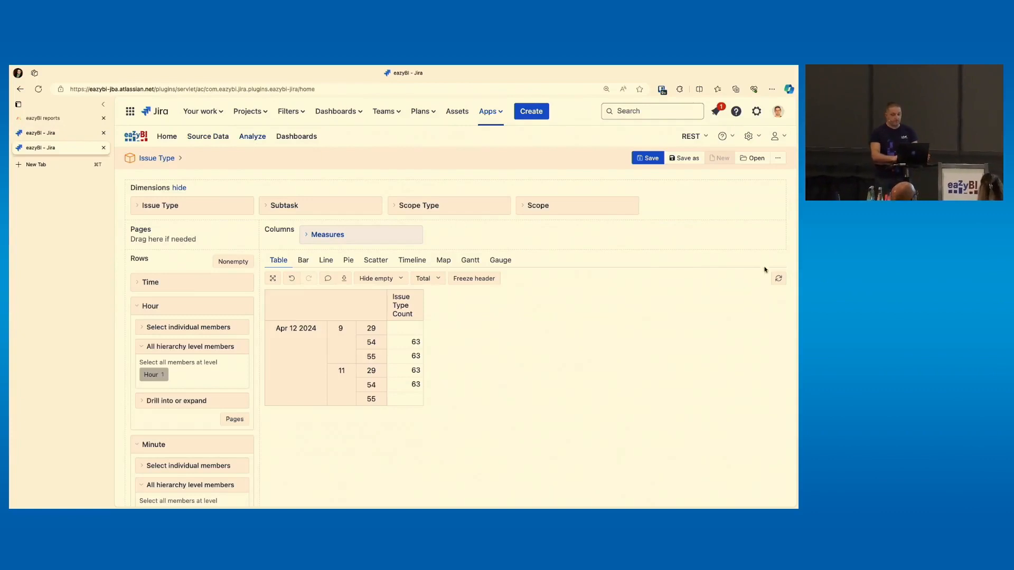
# Refresh the report results
pyautogui.click(778, 278)
pyautogui.scroll(-1, 716, 363)
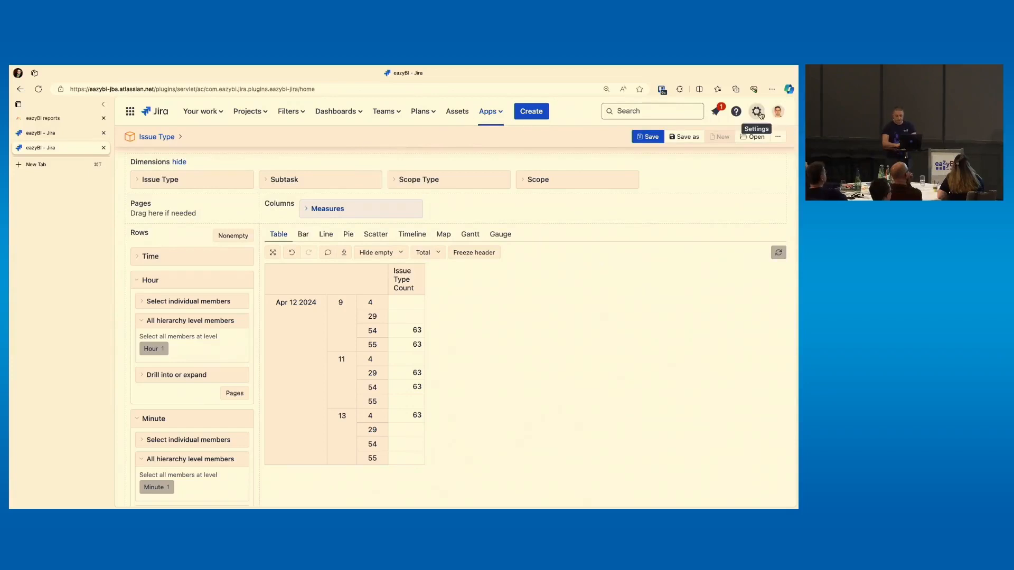
# Add a new standard issue type named 'My new test issue type' in the Jira issue type settings
pyautogui.click(758, 113)
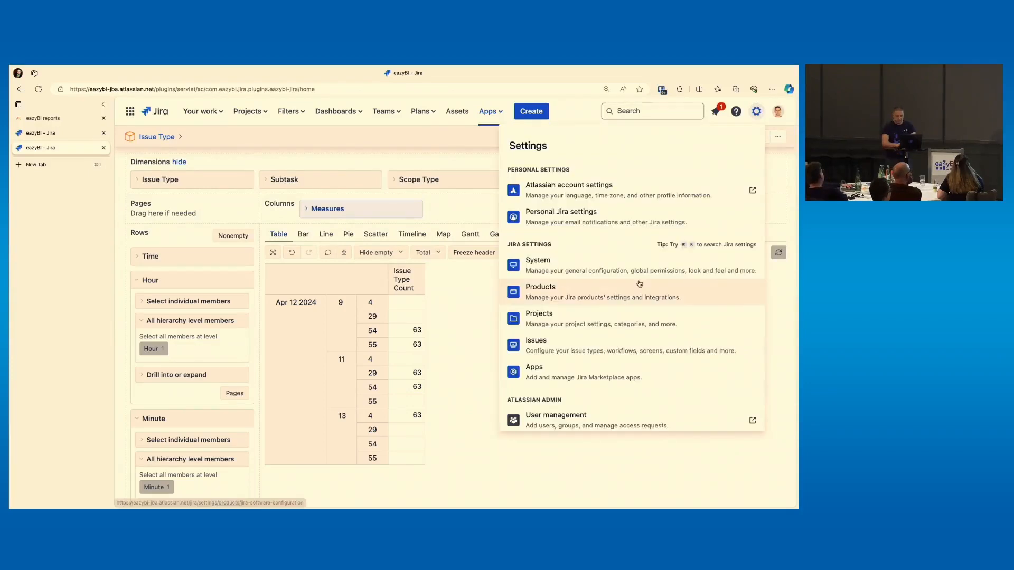
pyautogui.click(553, 339)
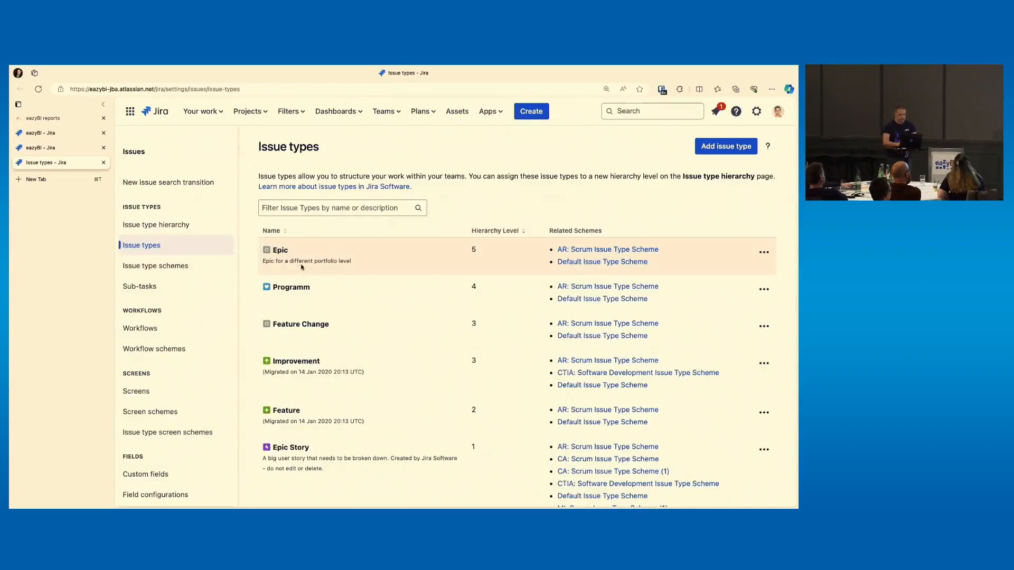
pyautogui.click(726, 146)
pyautogui.write('Muy')
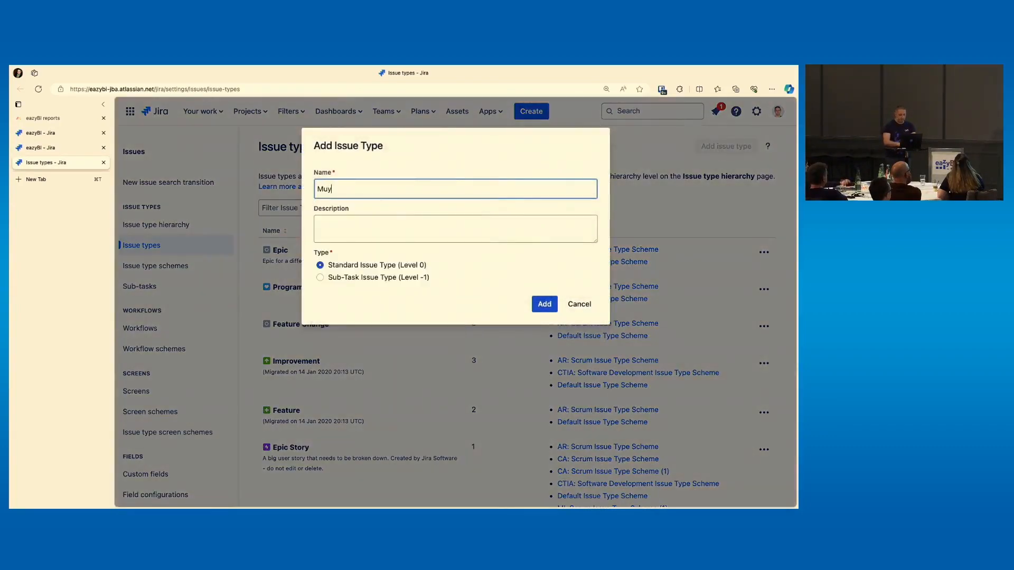
pyautogui.press('BackSpace')
pyautogui.press('BackSpace')
pyautogui.write('y new test issu')
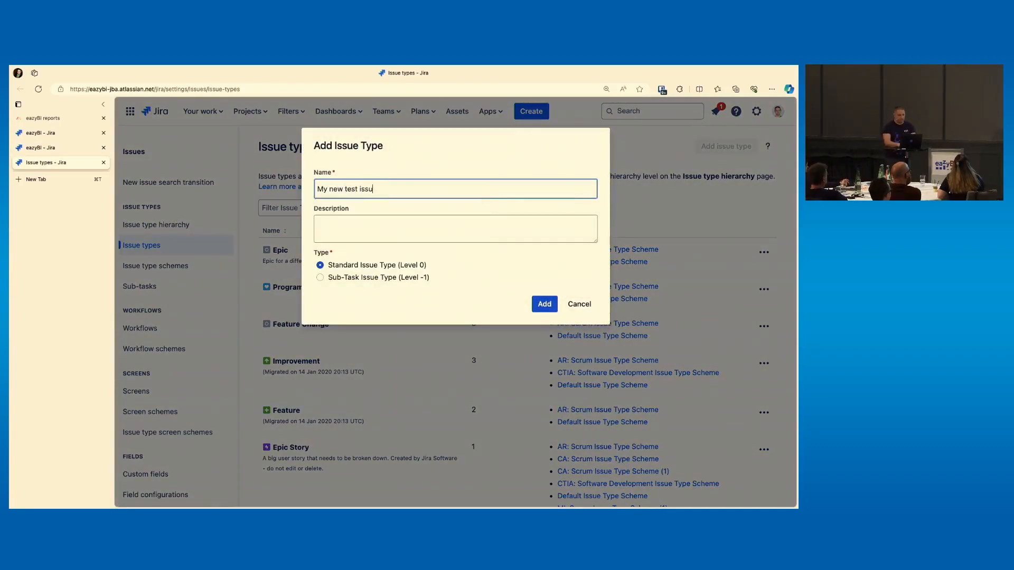
pyautogui.write('e type')
pyautogui.press('Return')
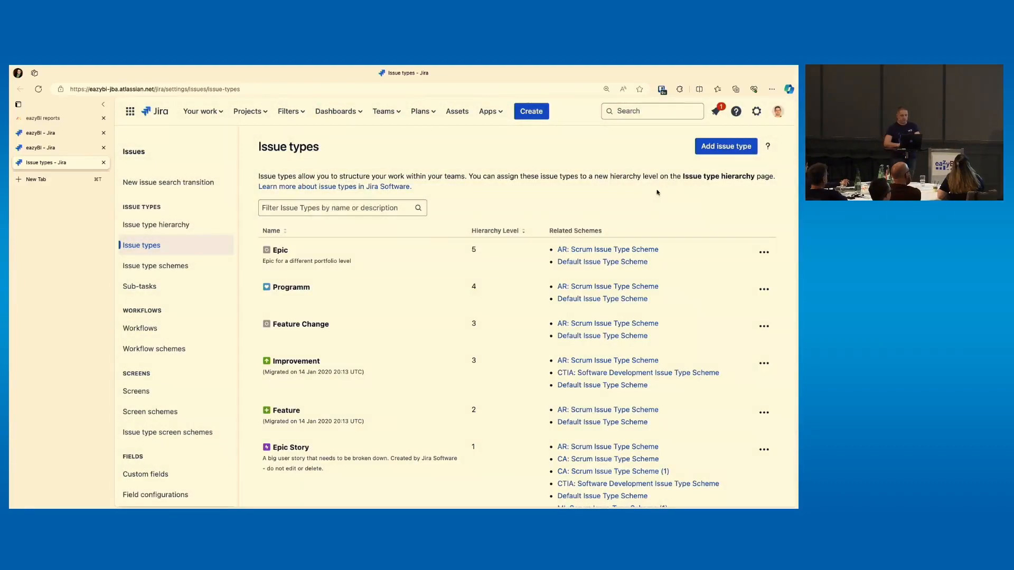
# Re-import the older Issue Type REST API source in the source applications tab
pyautogui.hotkey('ctrl', 'shift', 'Tab')
pyautogui.hotkey('ctrl', 'shift', 'Tab')
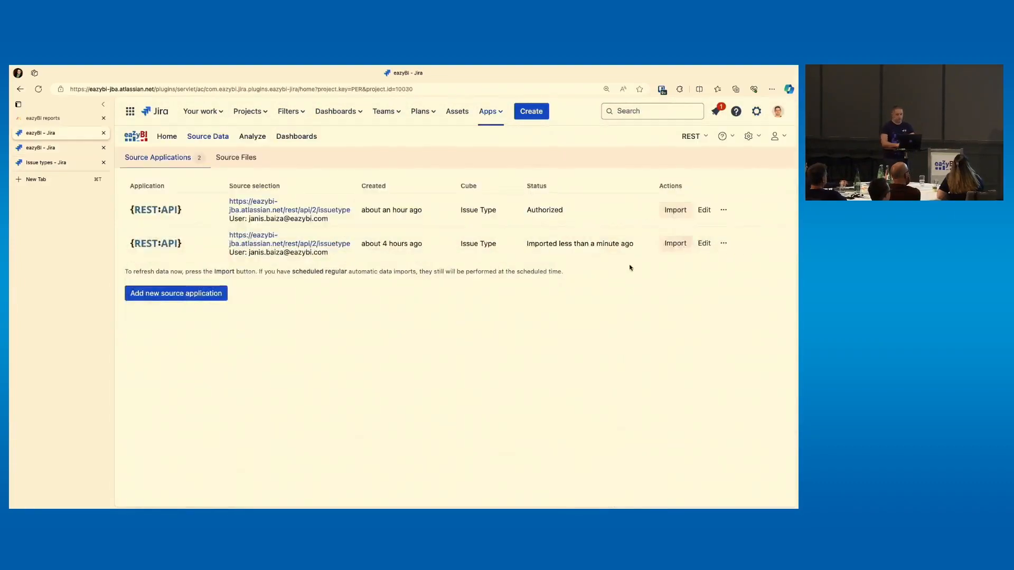
pyautogui.click(675, 243)
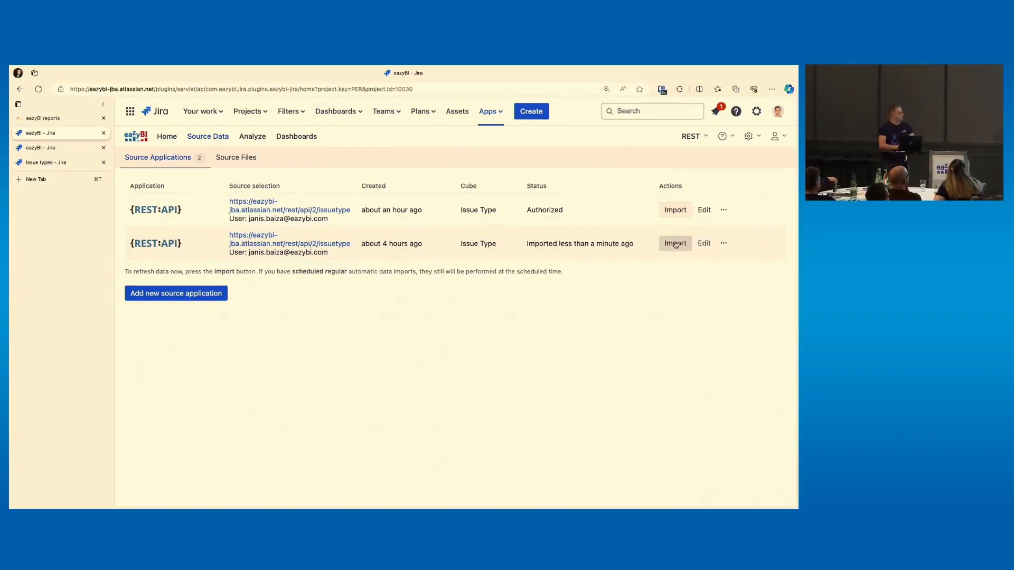
# Refresh the report in the analysis tab to include the latest import
pyautogui.hotkey('ctrl', 'Tab')
pyautogui.click(776, 246)
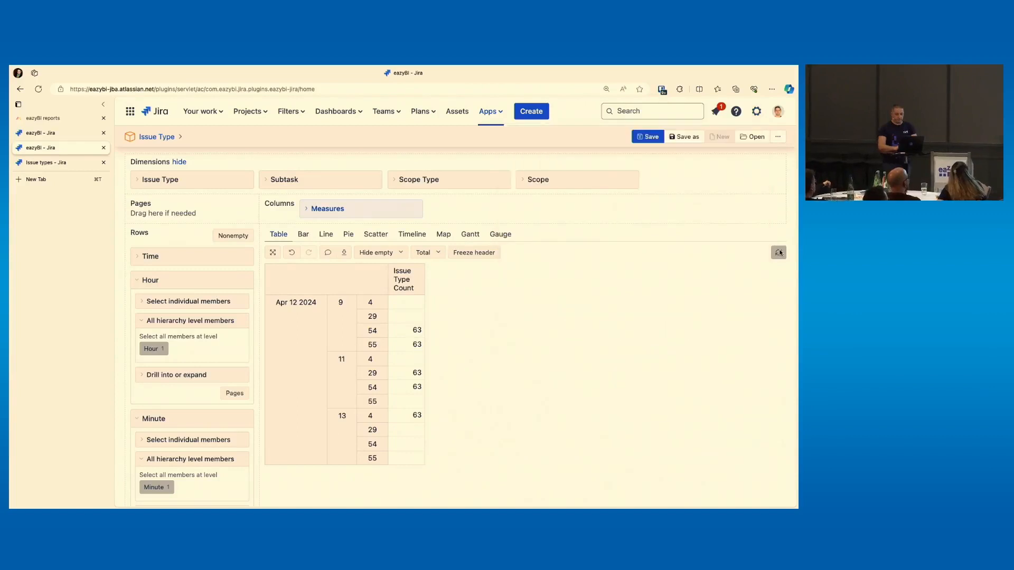
pyautogui.click(778, 253)
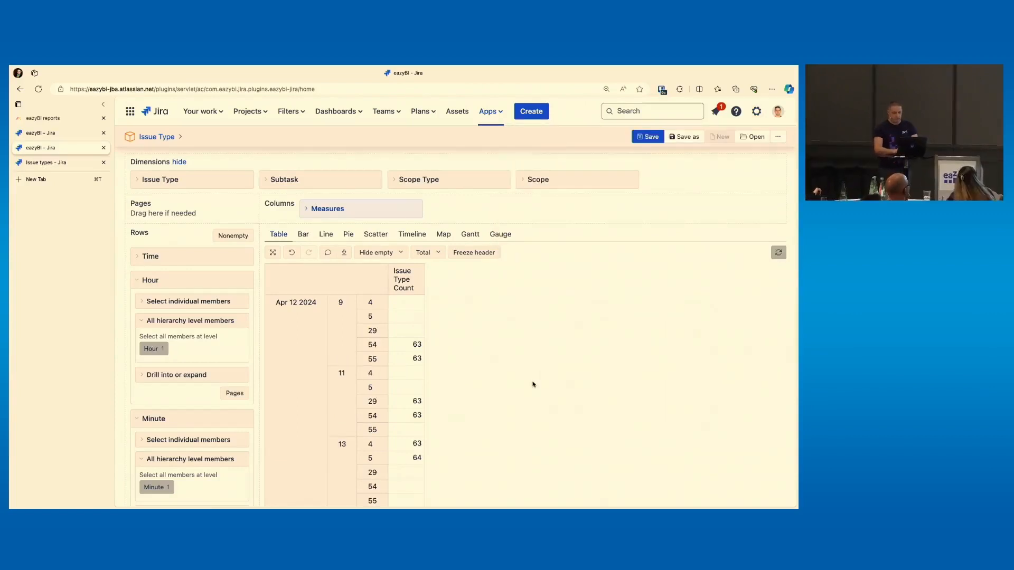
pyautogui.scroll(-1, 534, 385)
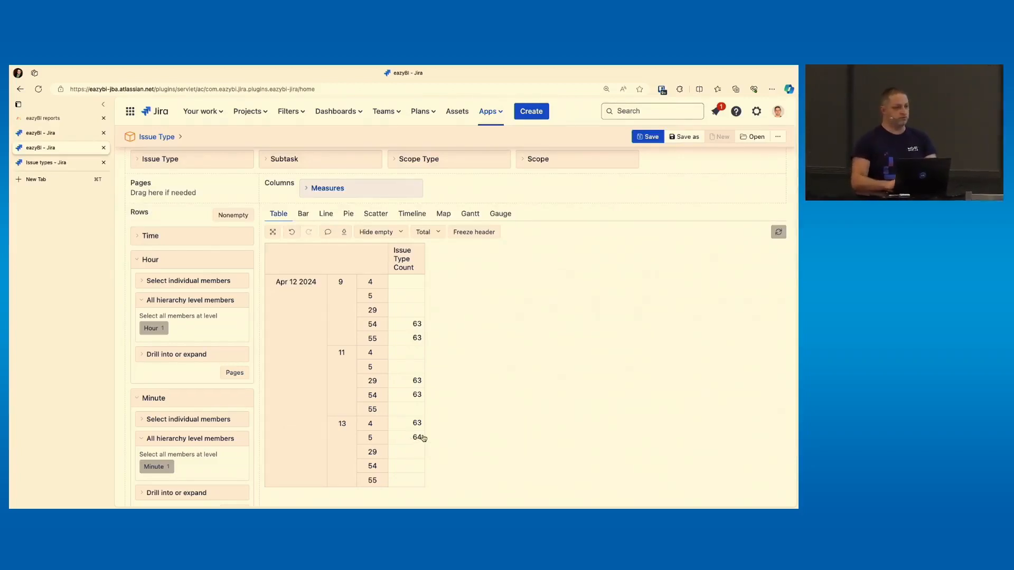
pyautogui.scroll(1, 423, 438)
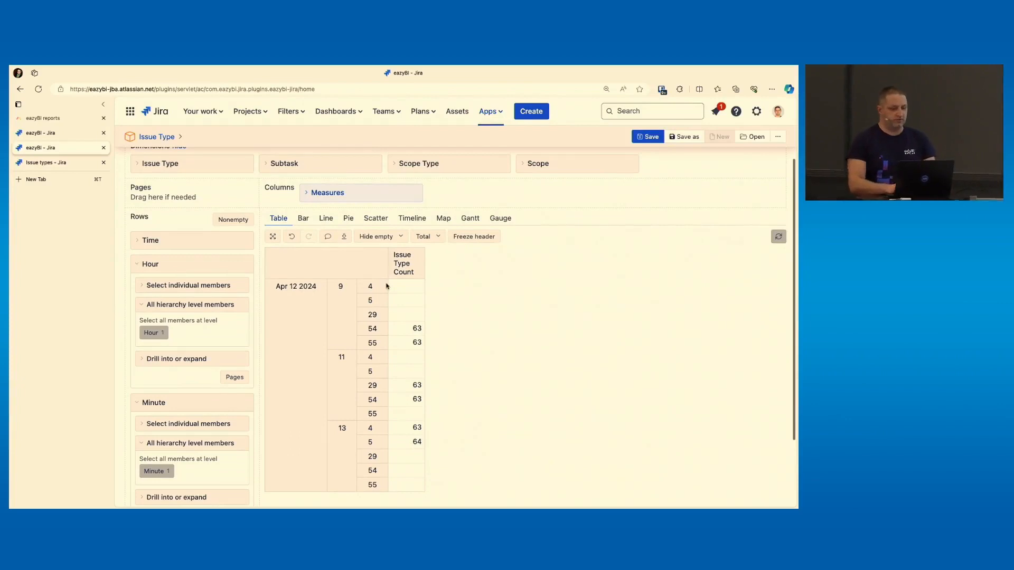
# Select only hour 13 in the report rows
pyautogui.click(349, 426)
pyautogui.scroll(-1, 351, 428)
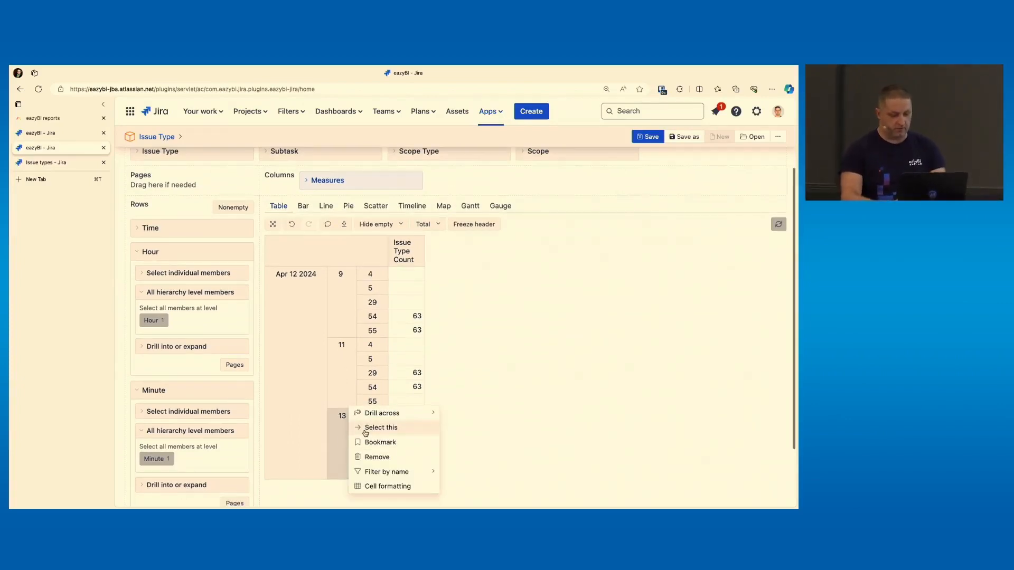
pyautogui.click(360, 419)
# Add the Issue Type level to the report rows
pyautogui.scroll(5, 360, 370)
pyautogui.click(240, 205)
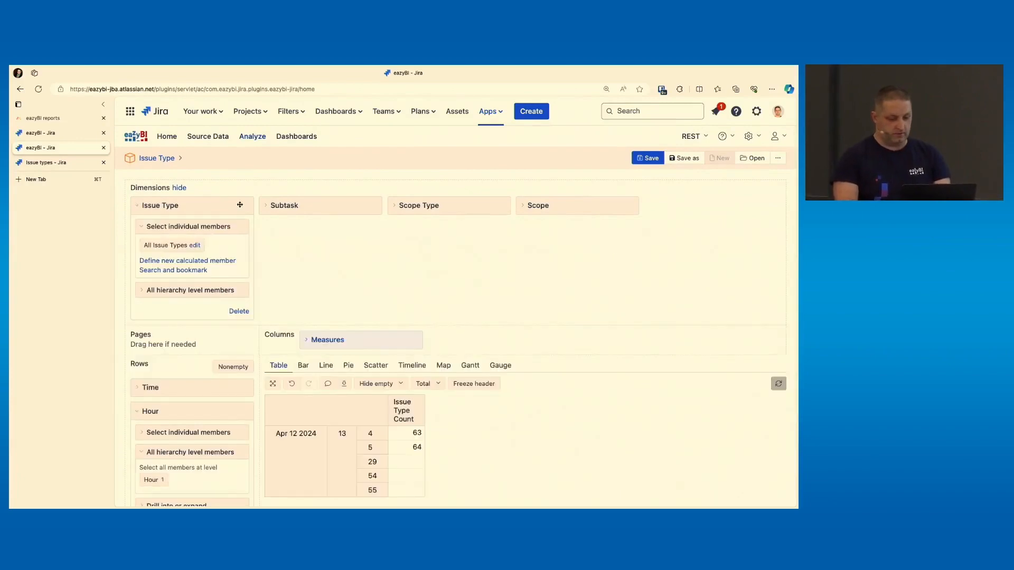
pyautogui.click(179, 290)
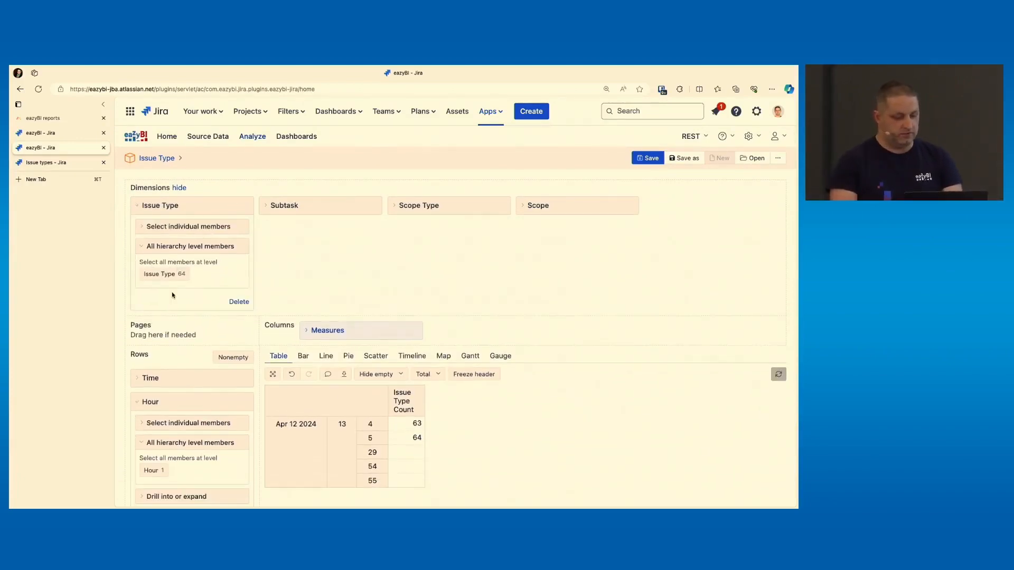
pyautogui.click(157, 274)
pyautogui.scroll(-3, 353, 312)
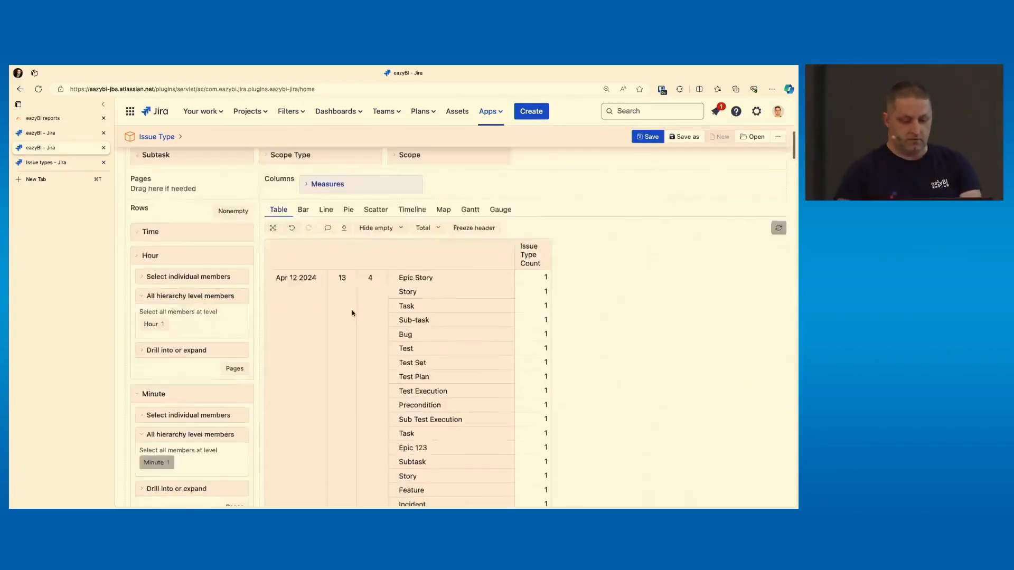
pyautogui.scroll(3, 352, 313)
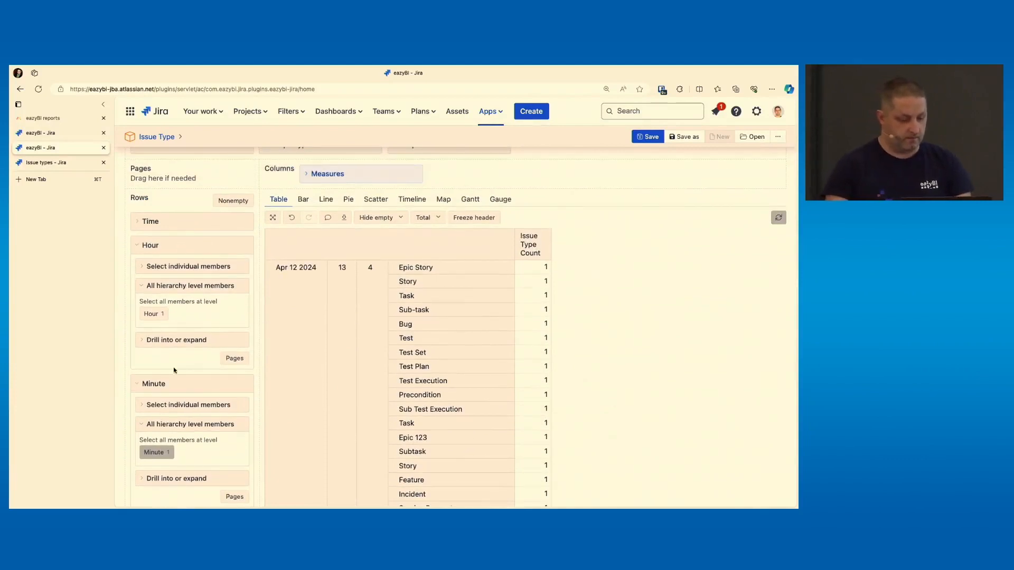
# Reorder the row dimensions, moving Hour below Minute and Issue Type to the top
pyautogui.moveTo(182, 245); pyautogui.dragTo(174, 333)
pyautogui.scroll(-5, 165, 376)
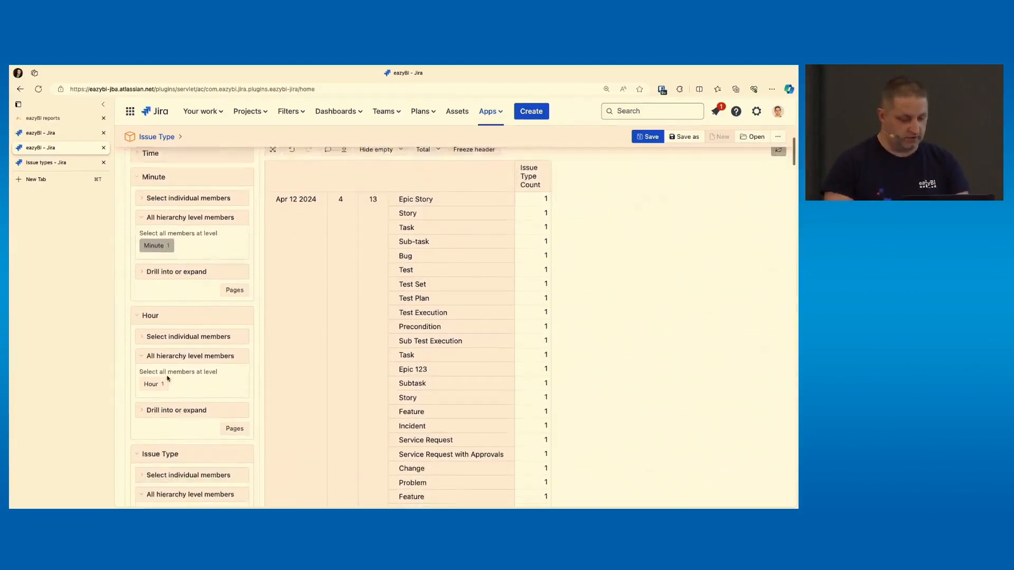
pyautogui.moveTo(161, 418); pyautogui.dragTo(170, 239)
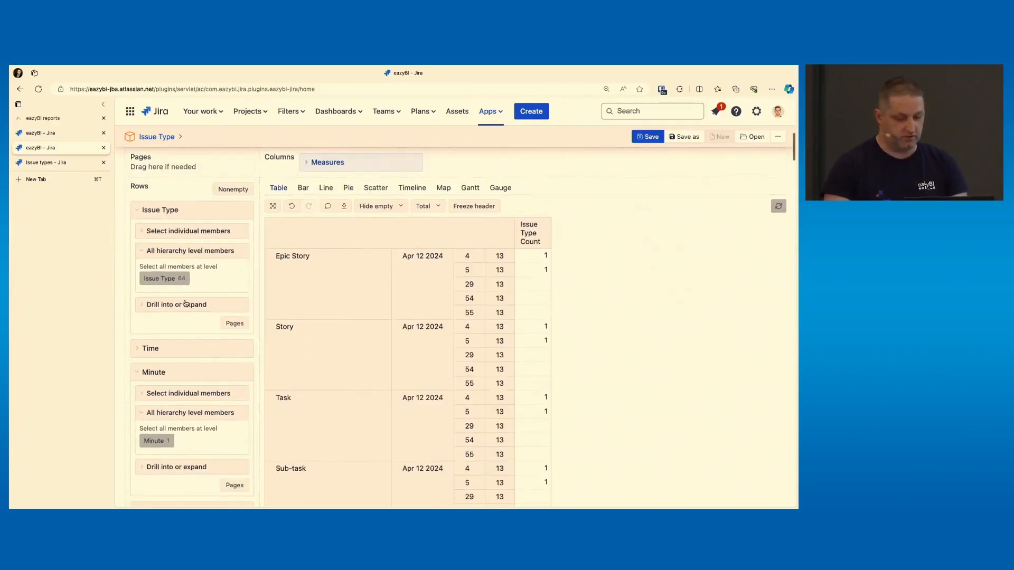
# Reposition Hour in the rows between Time and Minute by removing and re-adding it
pyautogui.scroll(-3, 185, 303)
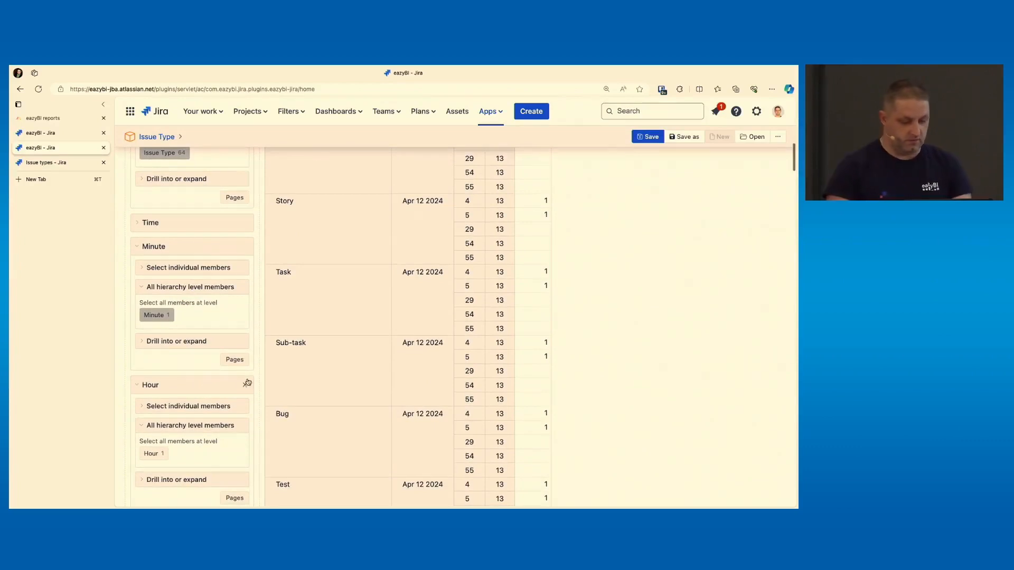
pyautogui.click(247, 382)
pyautogui.scroll(2, 340, 346)
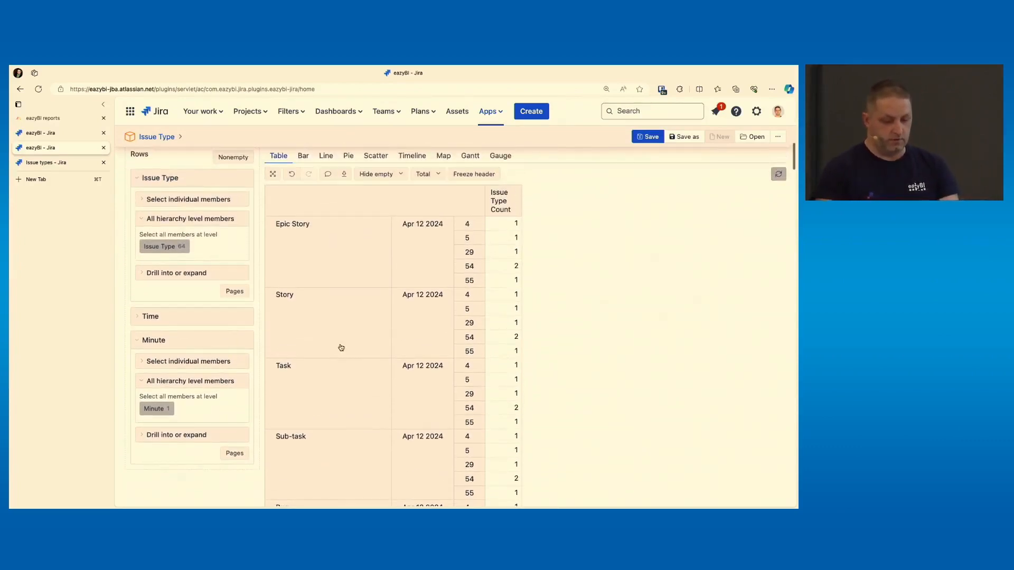
pyautogui.scroll(1, 341, 347)
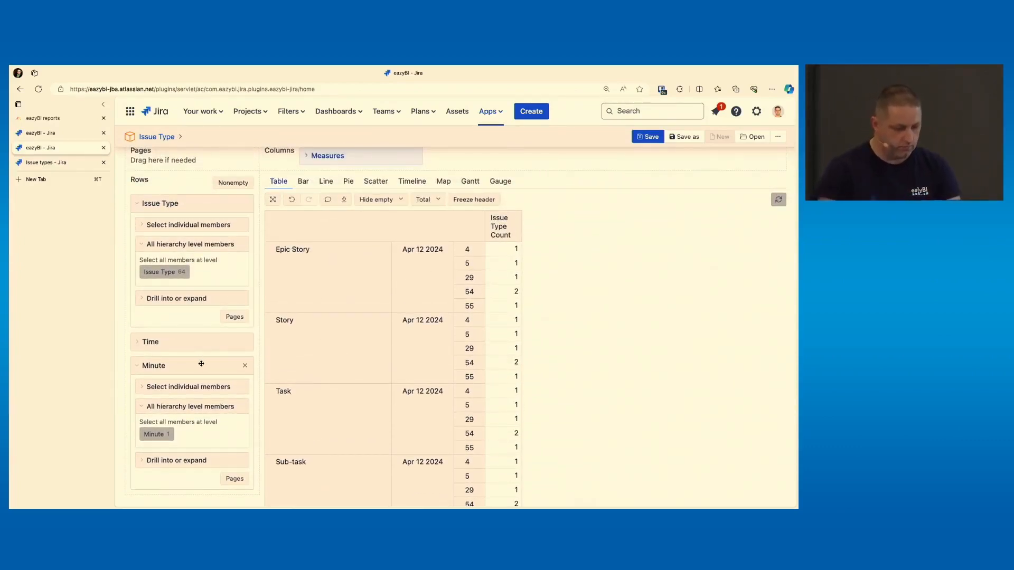
pyautogui.scroll(3, 198, 323)
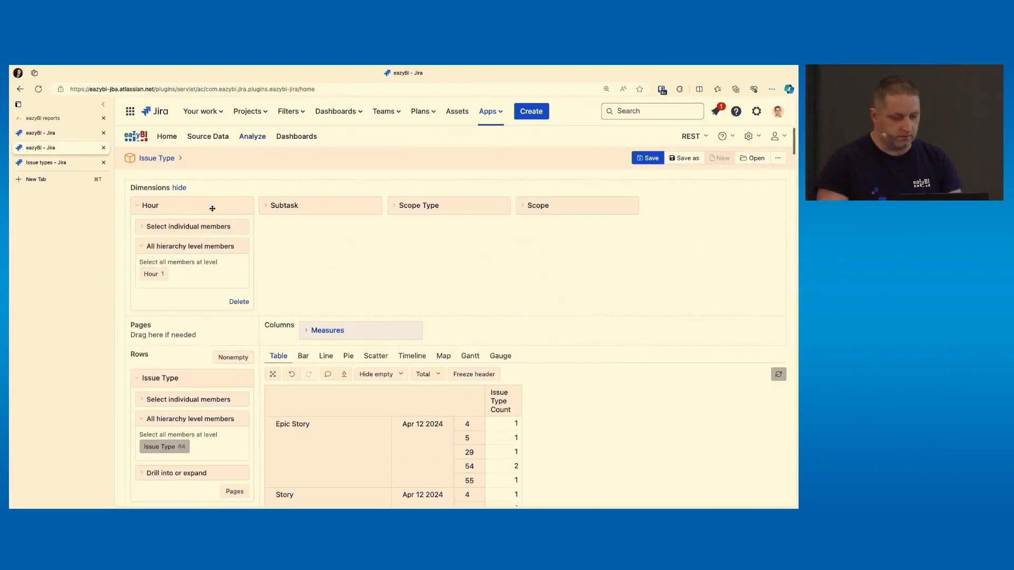
pyautogui.moveTo(204, 207); pyautogui.dragTo(210, 346)
pyautogui.scroll(-1, 205, 351)
pyautogui.scroll(-4, 206, 327)
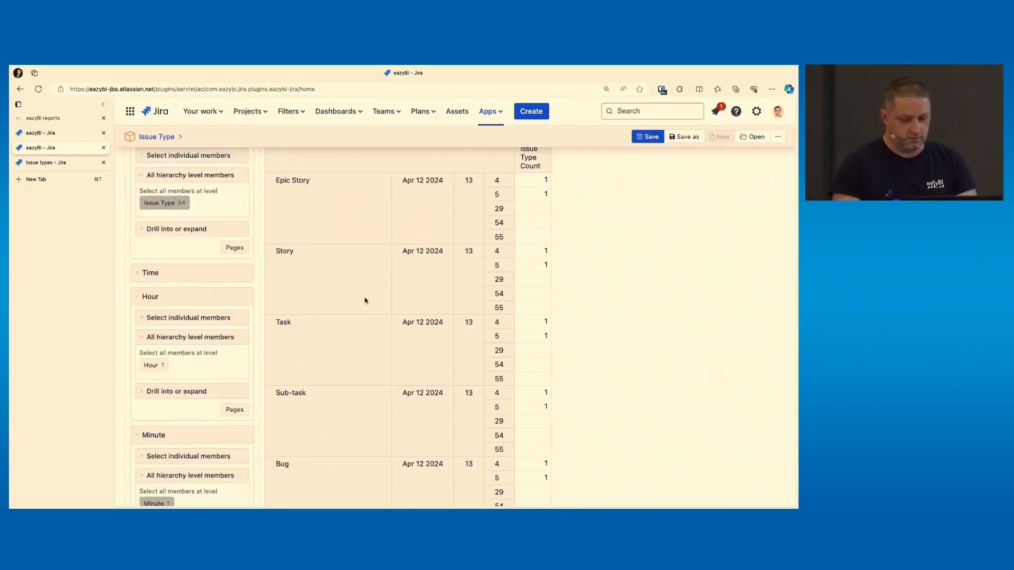
pyautogui.scroll(-1, 364, 300)
pyautogui.scroll(3, 365, 299)
# Turn on Hide empty for the report table
pyautogui.click(382, 278)
pyautogui.click(383, 293)
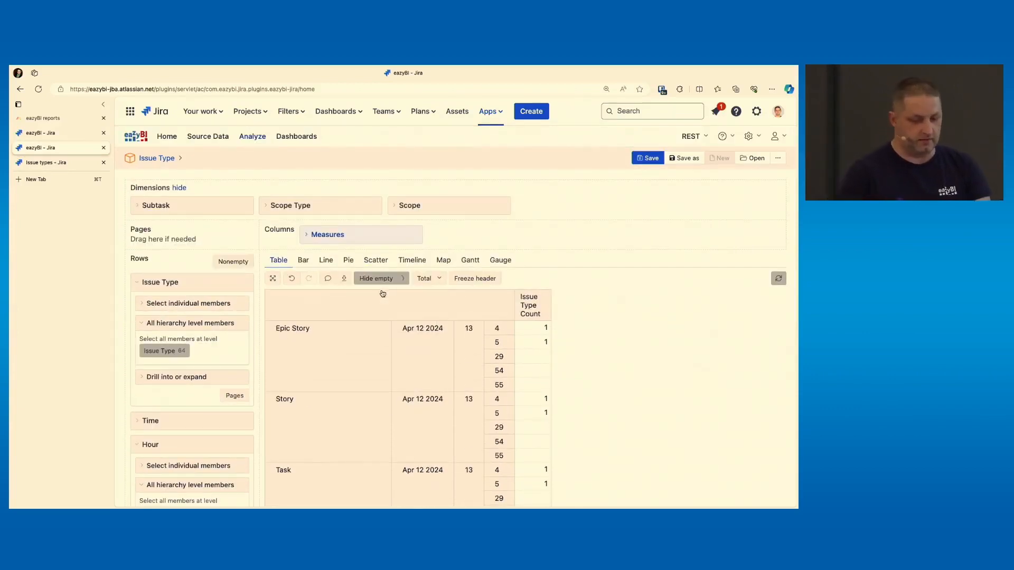
pyautogui.scroll(-3, 569, 342)
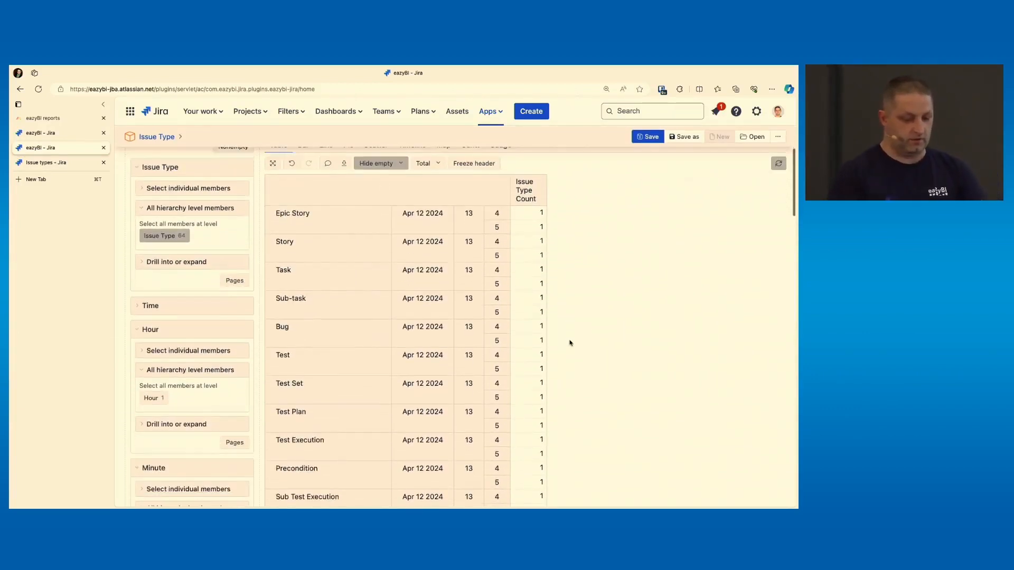
pyautogui.scroll(-1, 568, 340)
pyautogui.scroll(-2, 432, 206)
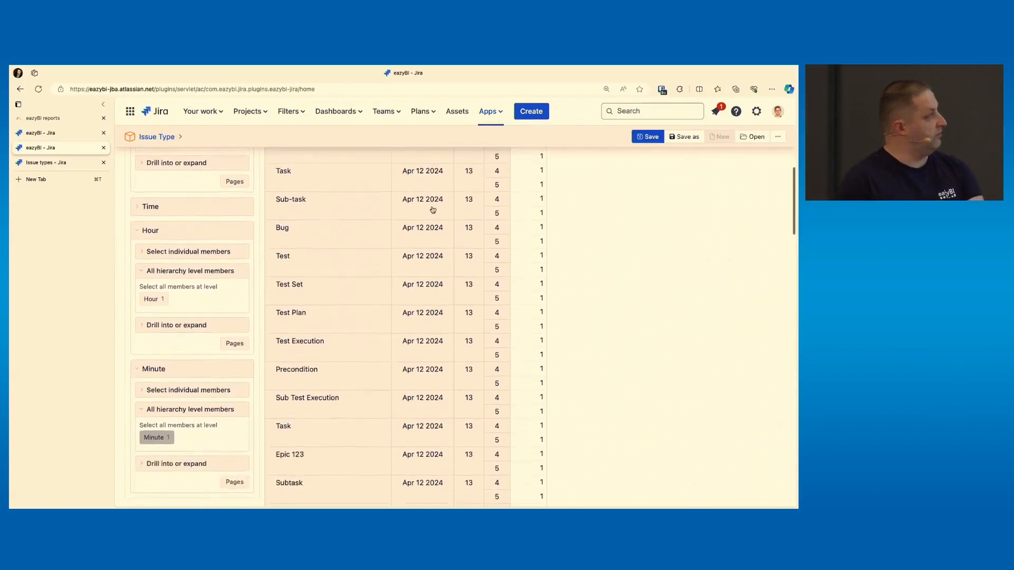
pyautogui.scroll(-1, 432, 209)
# Search the page for 'new i'
pyautogui.press('super+f')
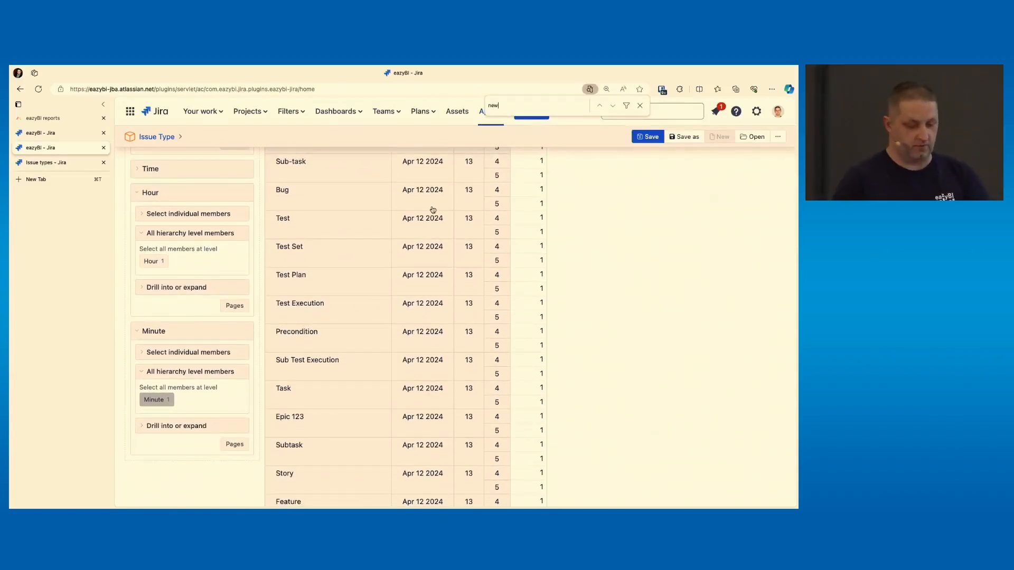
pyautogui.write('new')
pyautogui.press('Return')
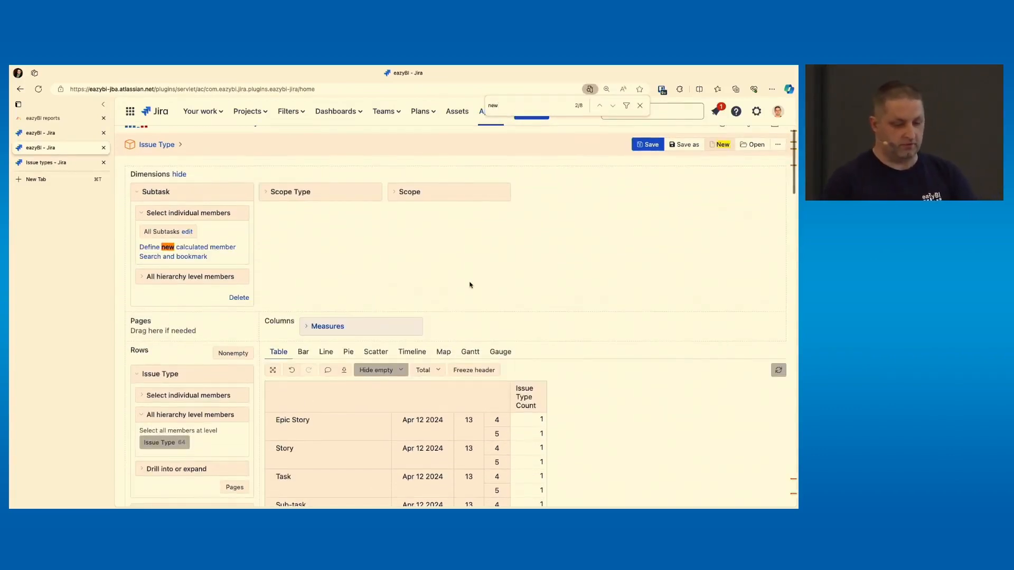
pyautogui.write('.')
pyautogui.press('BackSpace')
pyautogui.write('i')
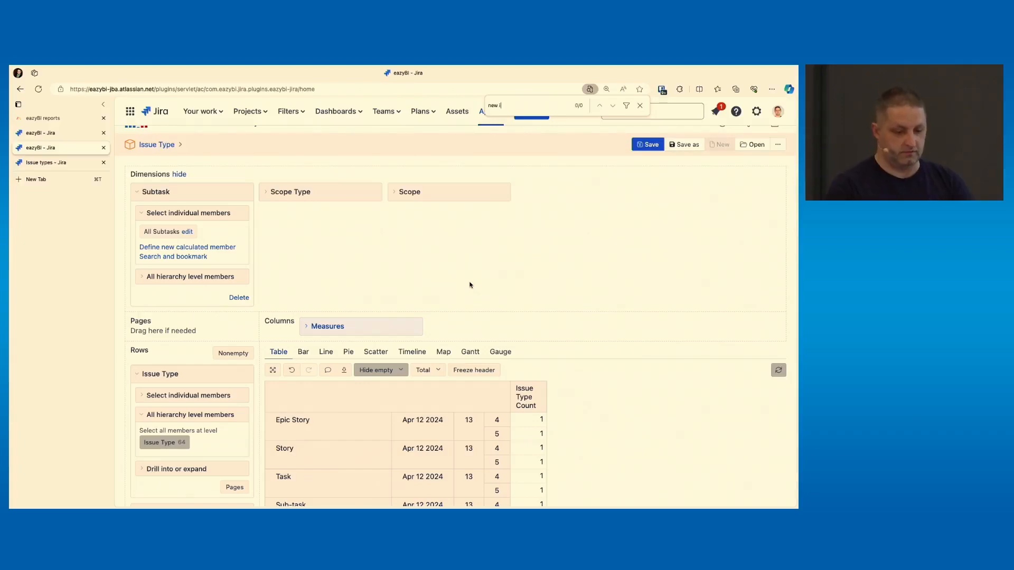
pyautogui.press('BackSpace')
pyautogui.write('i')
pyautogui.press('Escape')
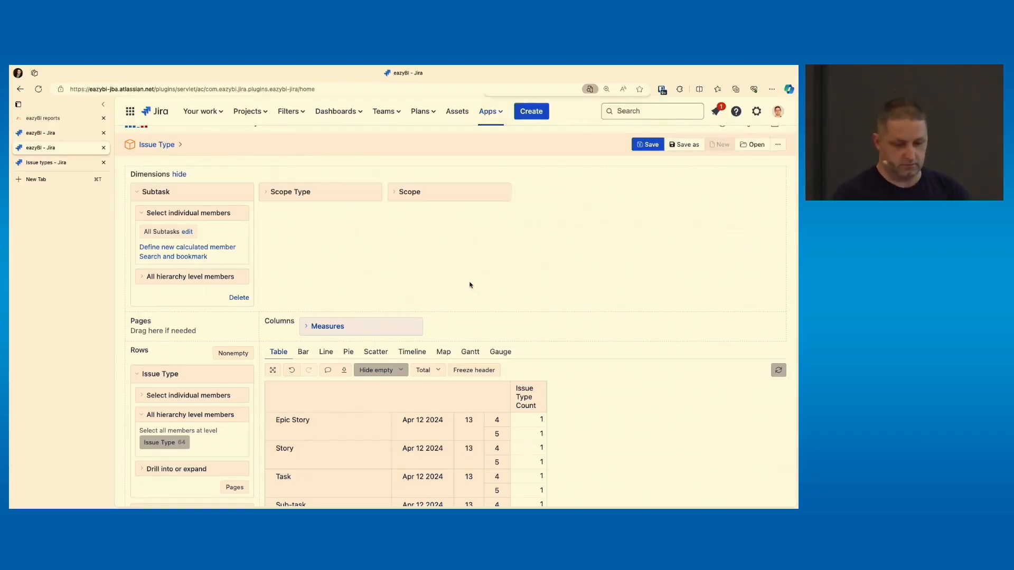
# Scroll through the report rows to examine the listed issue types
pyautogui.scroll(-15, 470, 285)
pyautogui.scroll(-6, 470, 285)
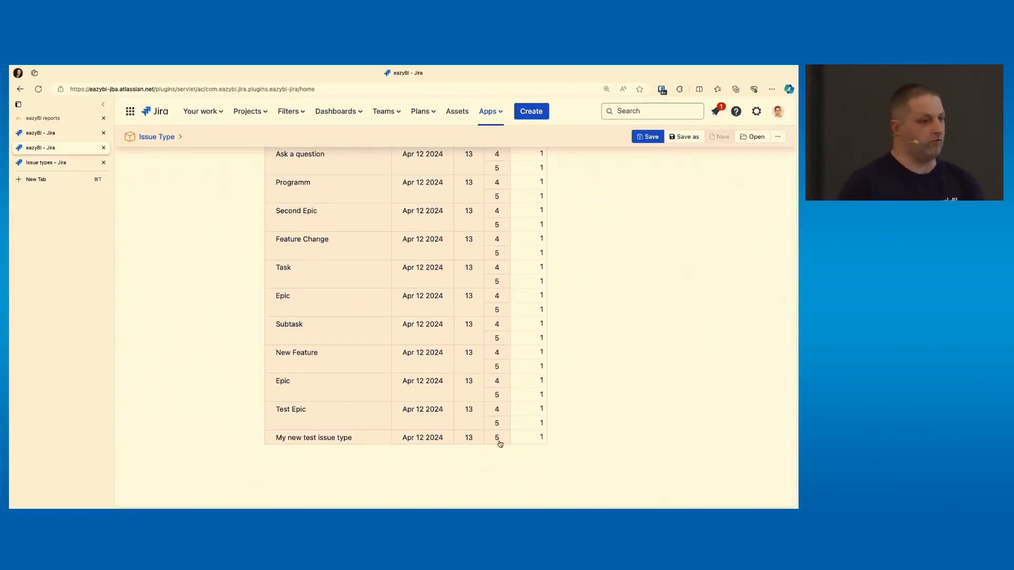
pyautogui.scroll(1, 500, 444)
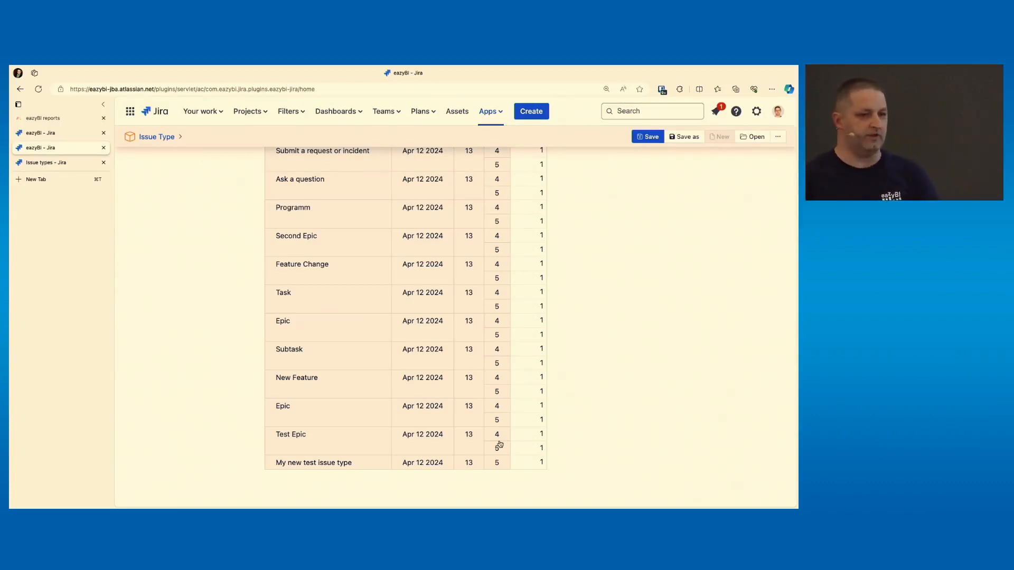
pyautogui.scroll(5, 500, 445)
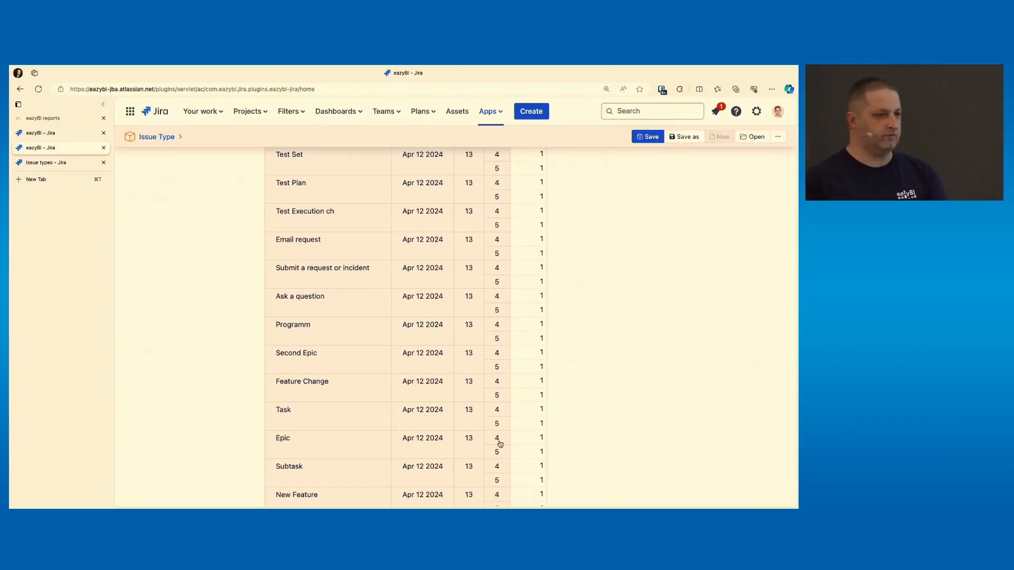
pyautogui.scroll(15, 500, 444)
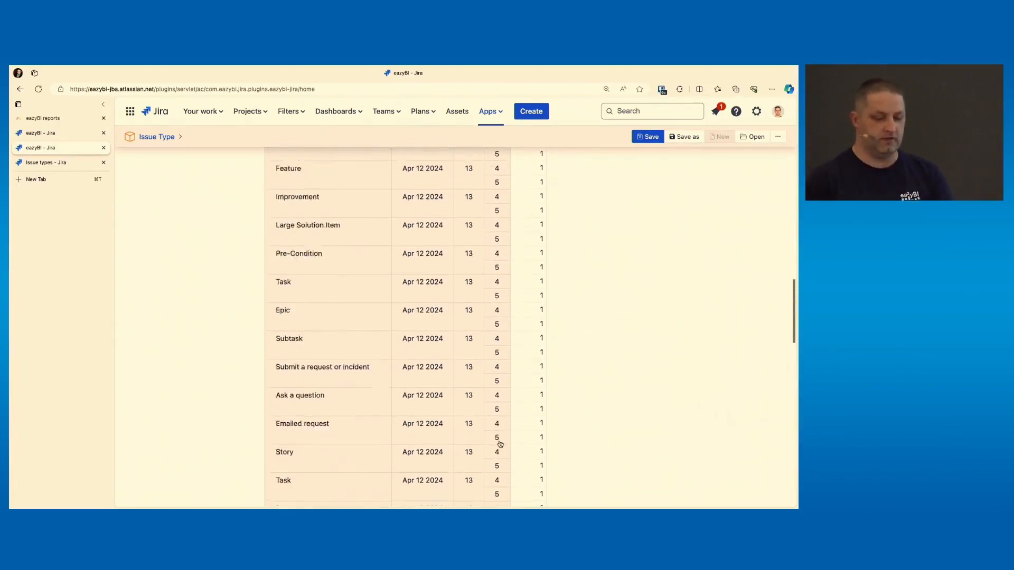
pyautogui.scroll(10, 500, 444)
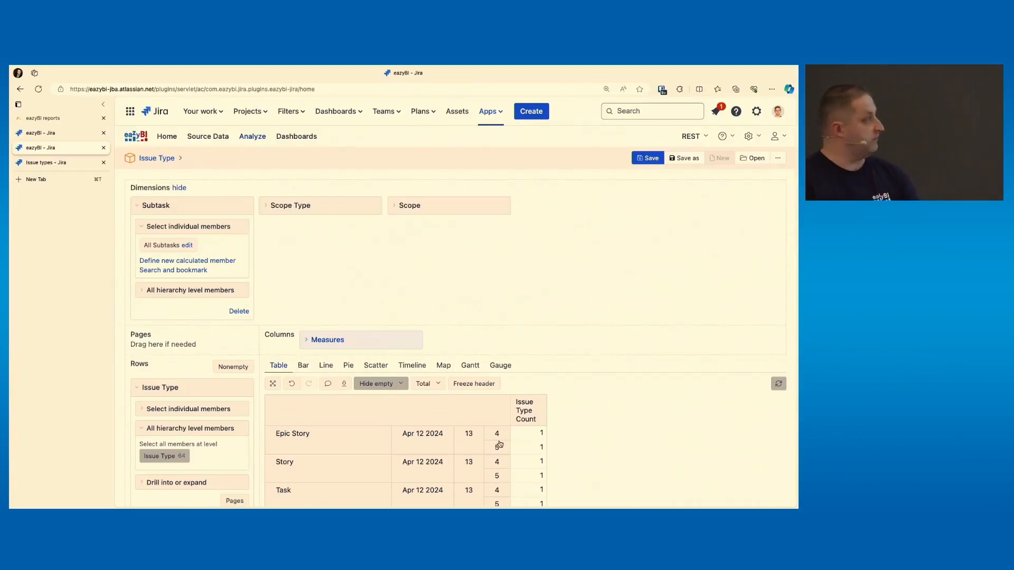